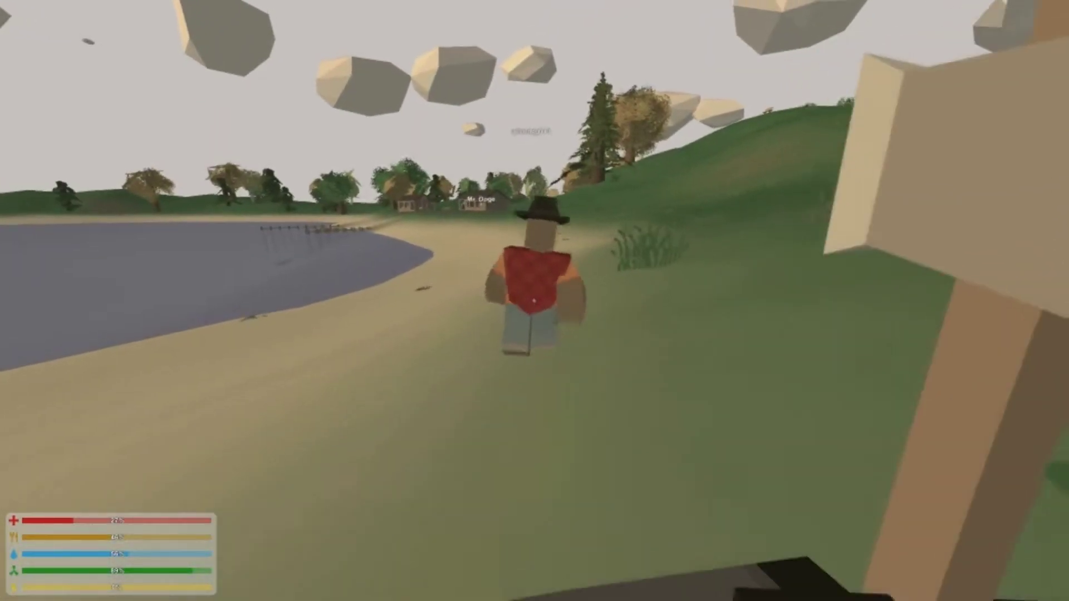
Swap between axe and crossbow and check the inventory while leaving the lakeshore
{"action": "key", "text": "2"}
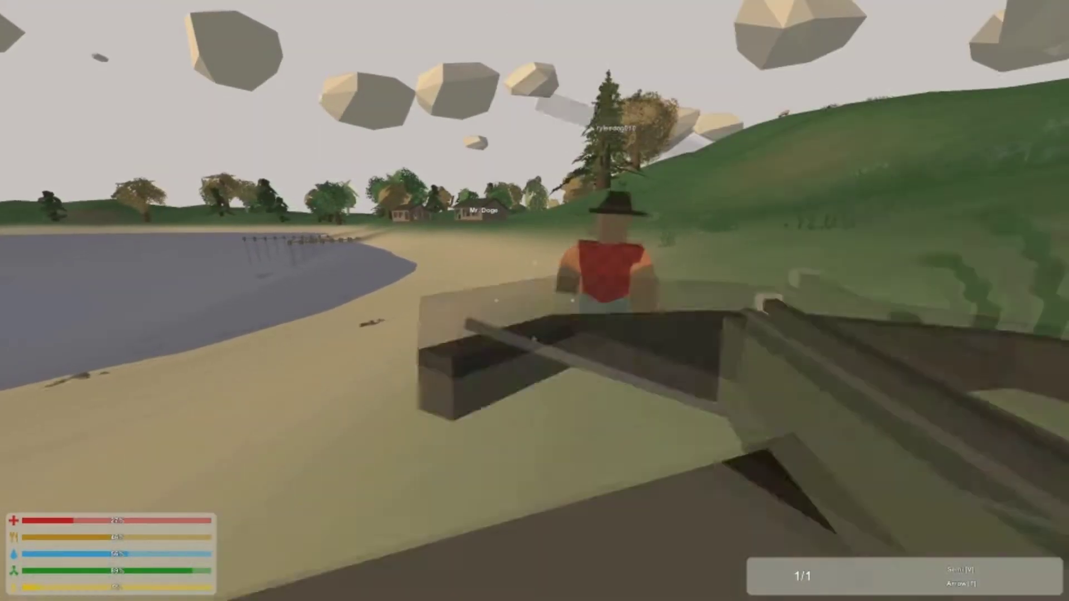
{"action": "key", "text": "1"}
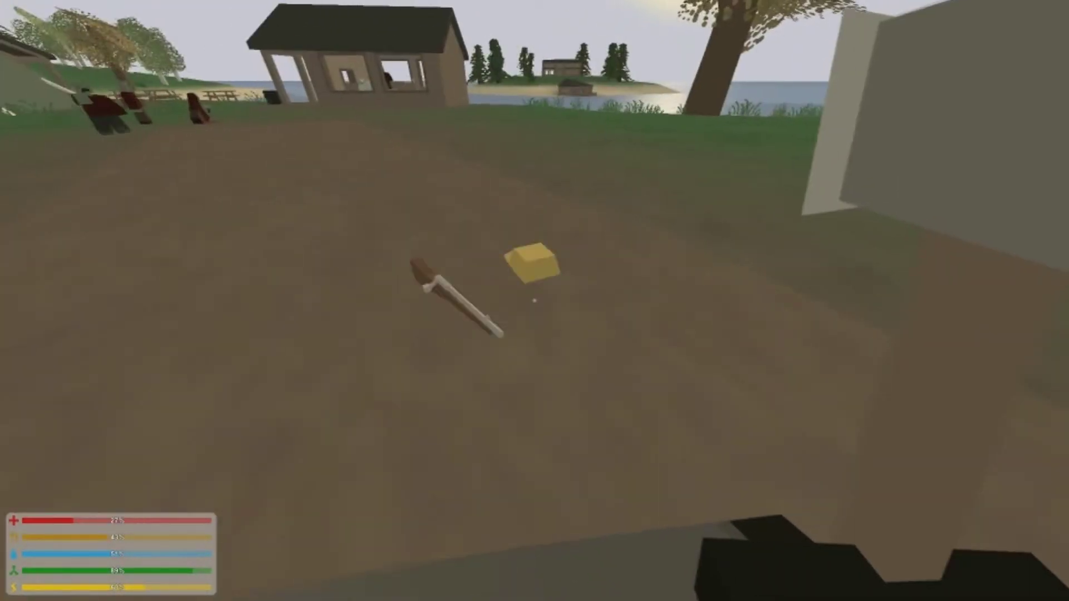
{"action": "key", "text": "g"}
{"action": "key", "text": "g"}
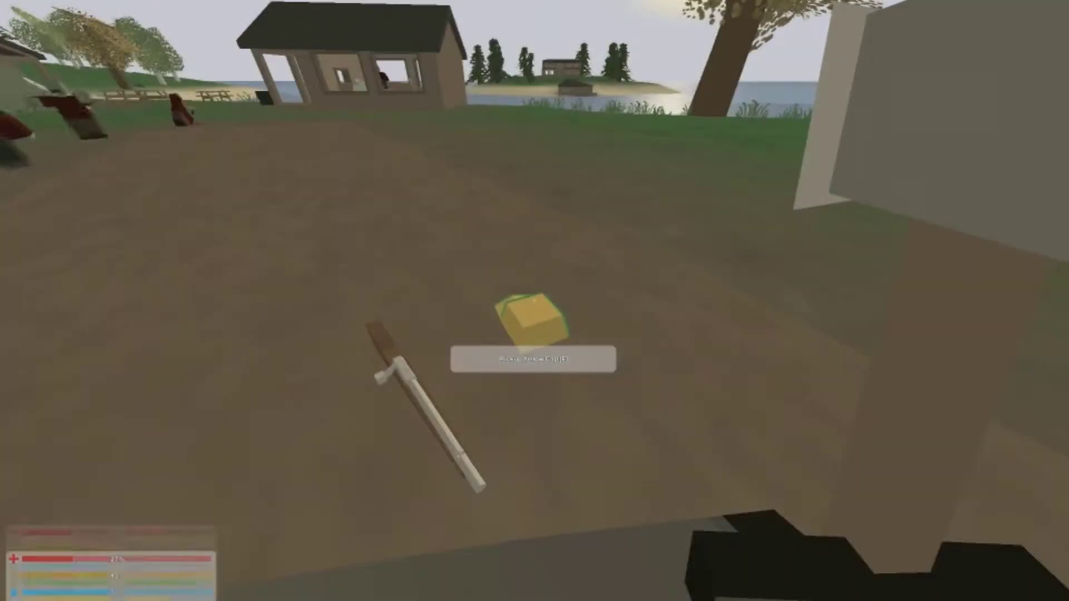
{"action": "key", "text": "g"}
{"action": "key", "text": "g"}
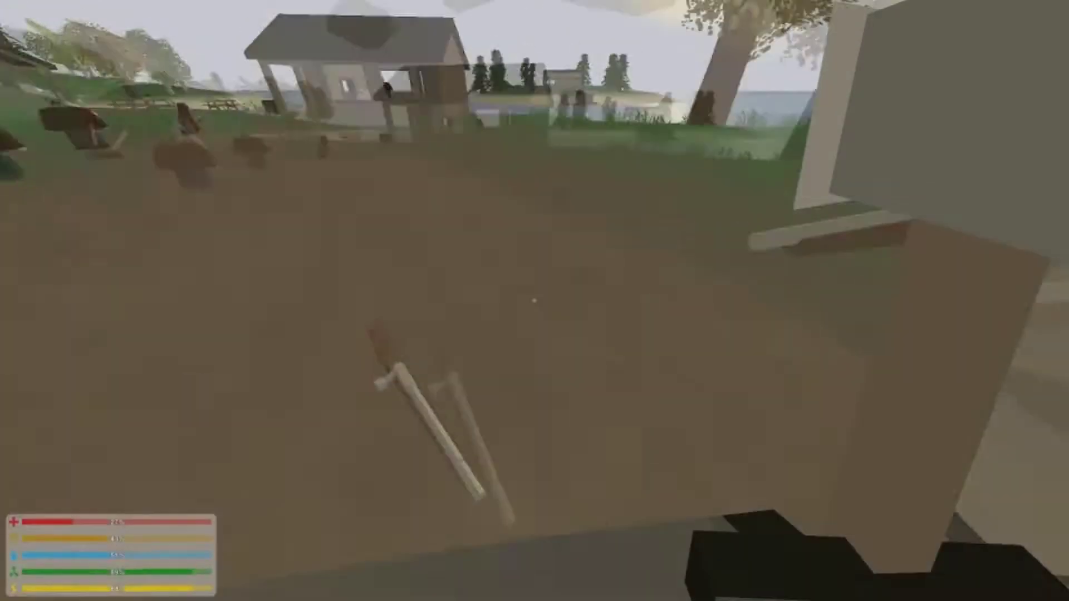
{"action": "key", "text": "1"}
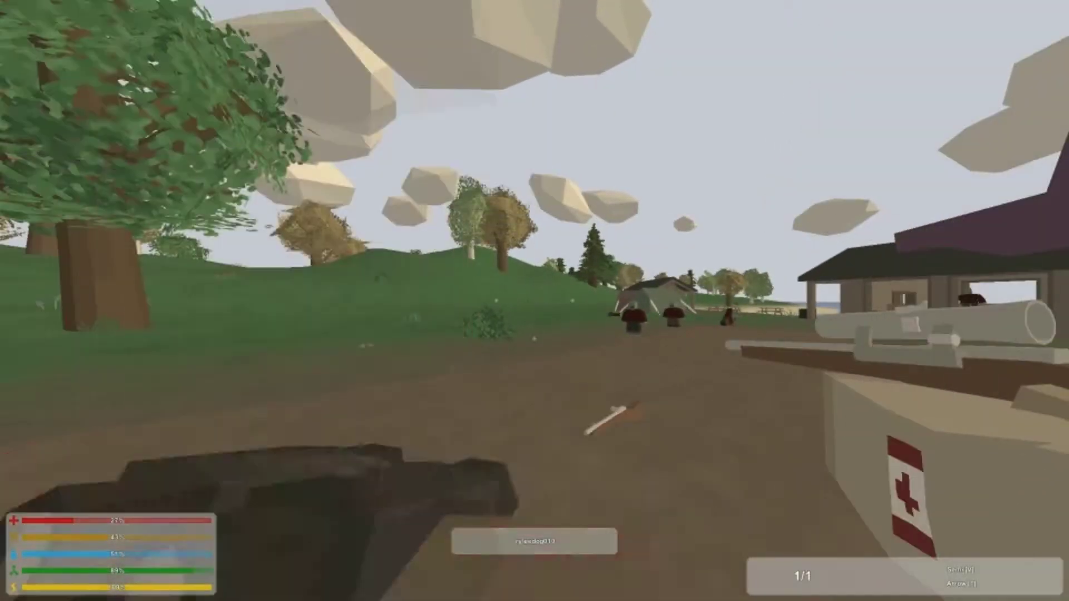
{"action": "key", "text": "2"}
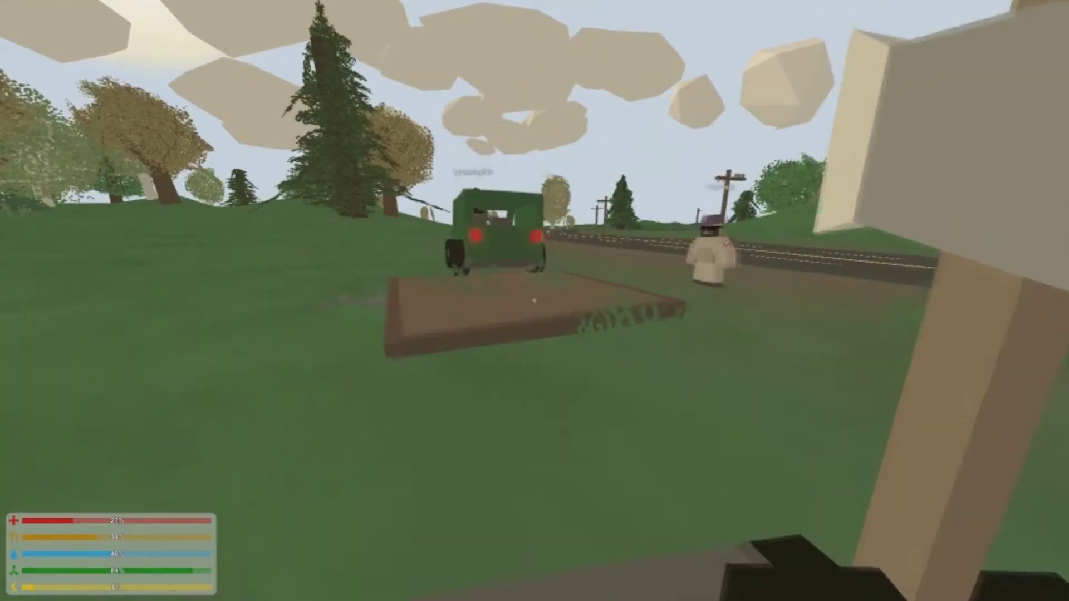
Walk up to the wooden floor plate, then circle to the green vehicle's rear
{"action": "key", "text": "w"}
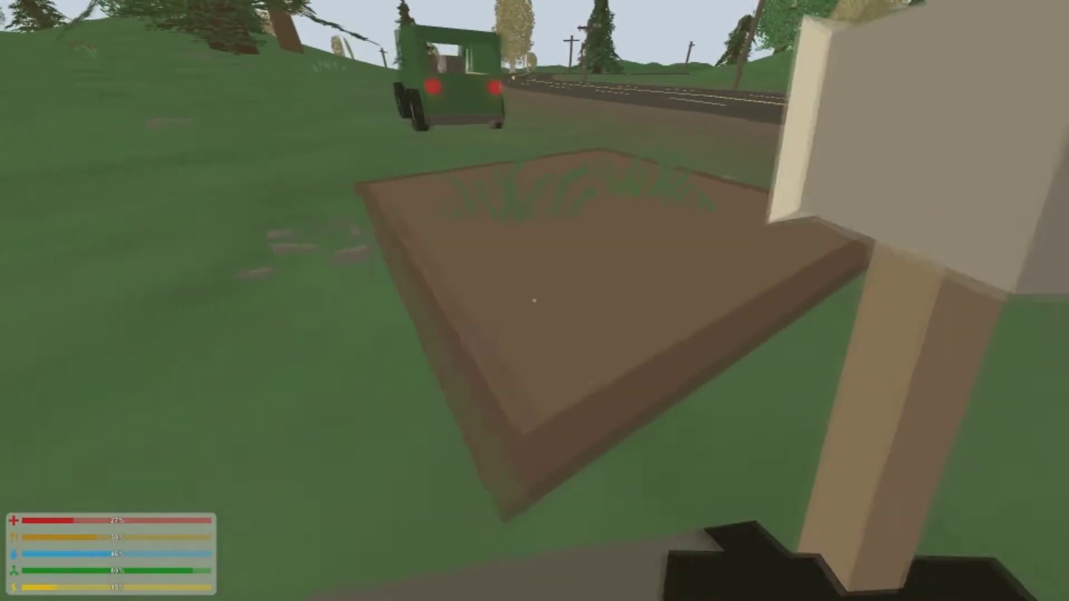
{"action": "key", "text": "a"}
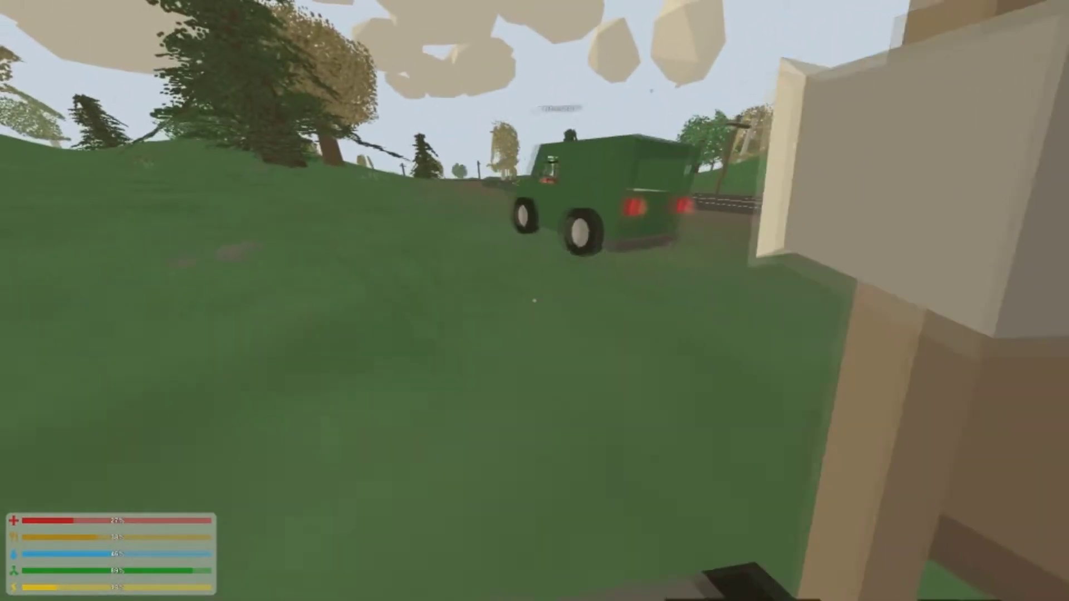
{"action": "key", "text": "w"}
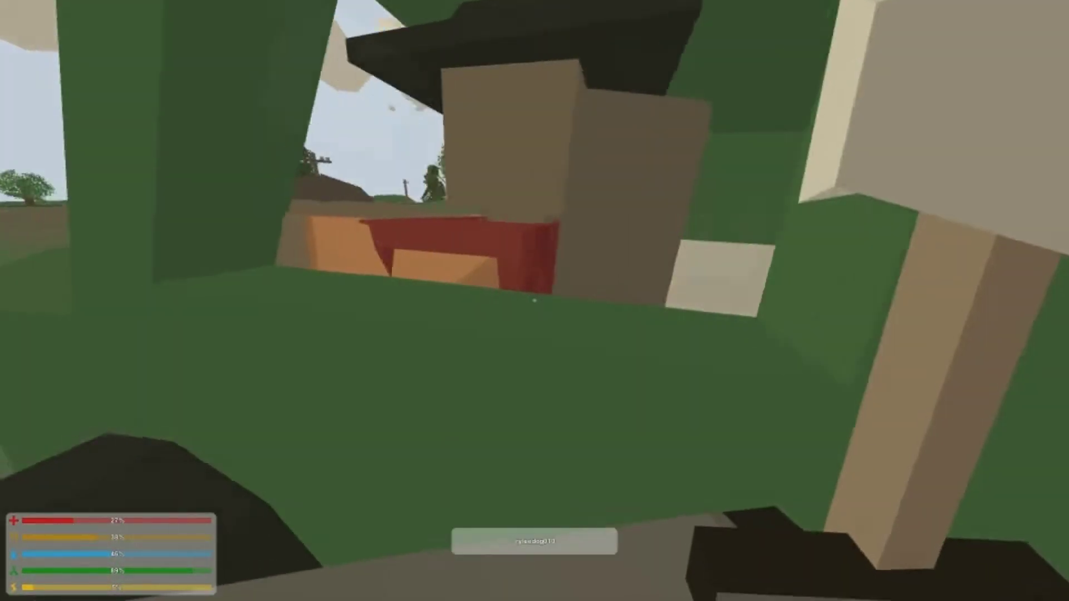
{"action": "key", "text": "d"}
{"action": "key", "text": "d"}
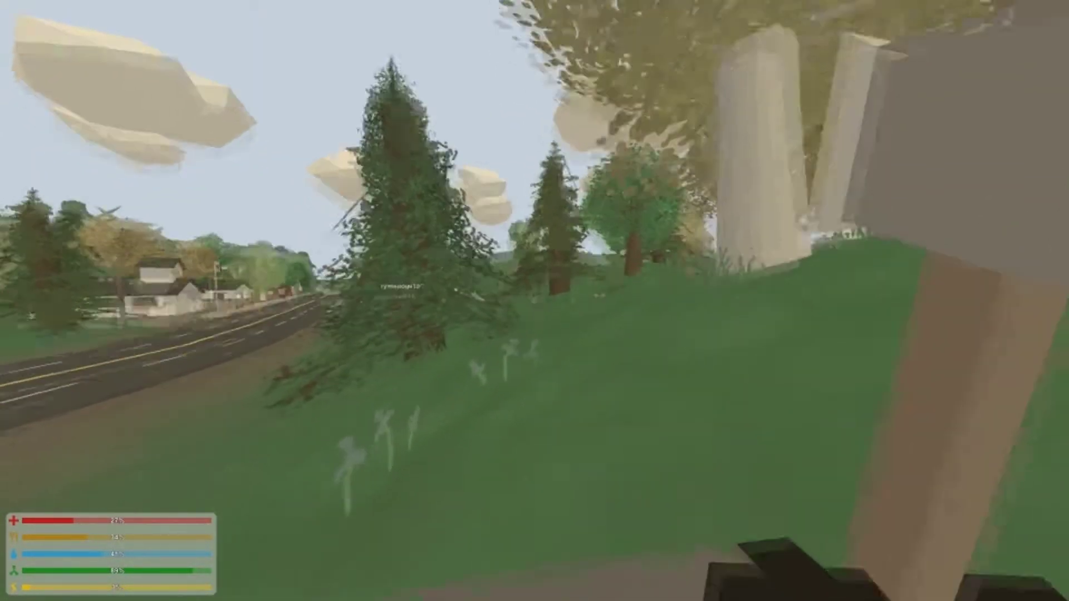
Check the inventory, then chop the roadside tree trunk with the axe
{"action": "key", "text": "g"}
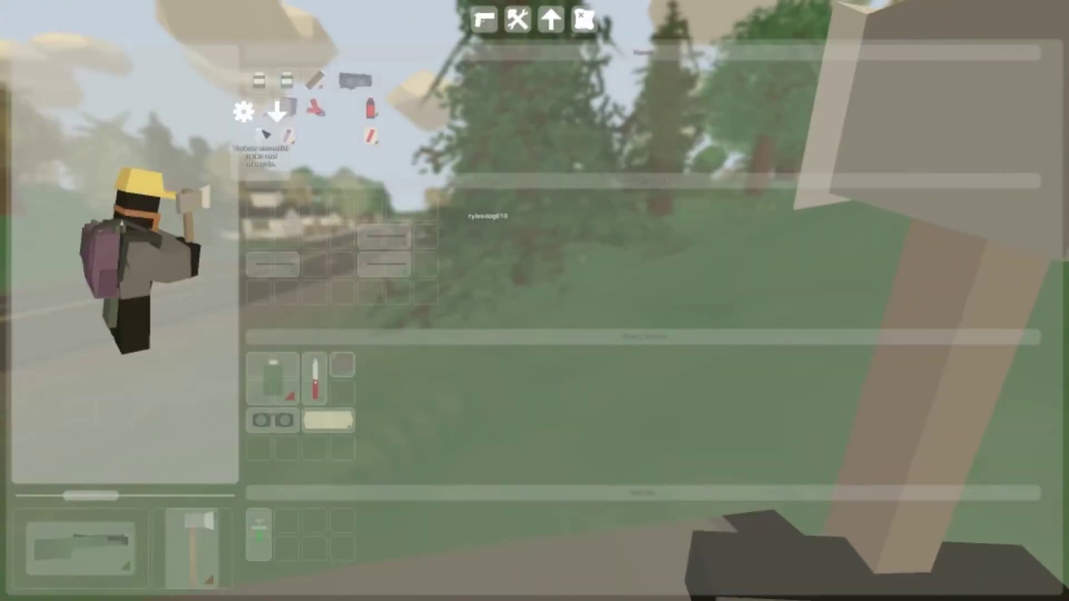
{"action": "key", "text": "g"}
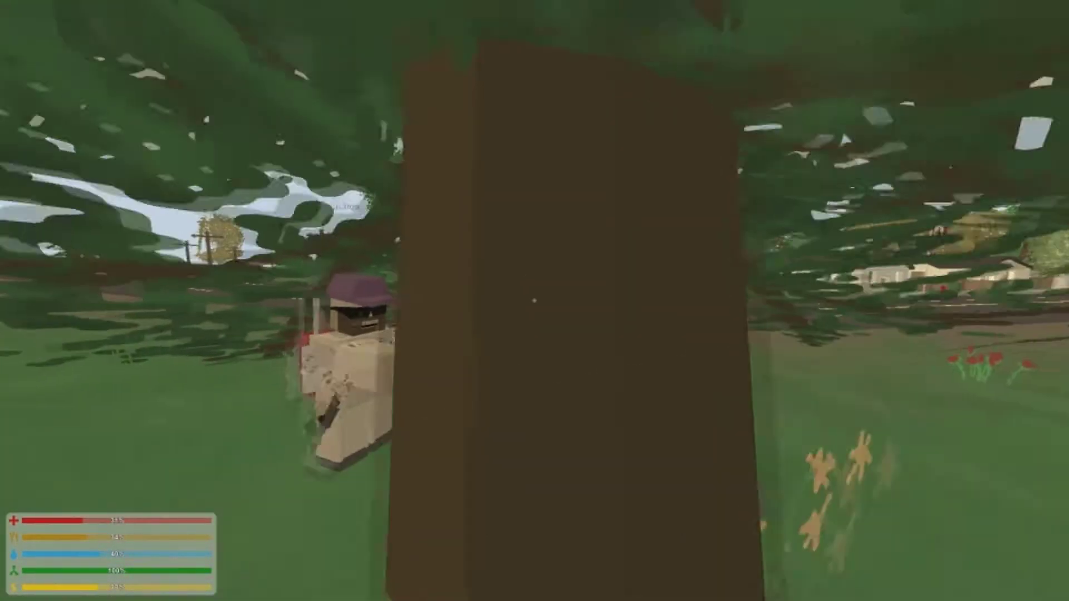
{"action": "left_click", "coordinate": [535, 301]}
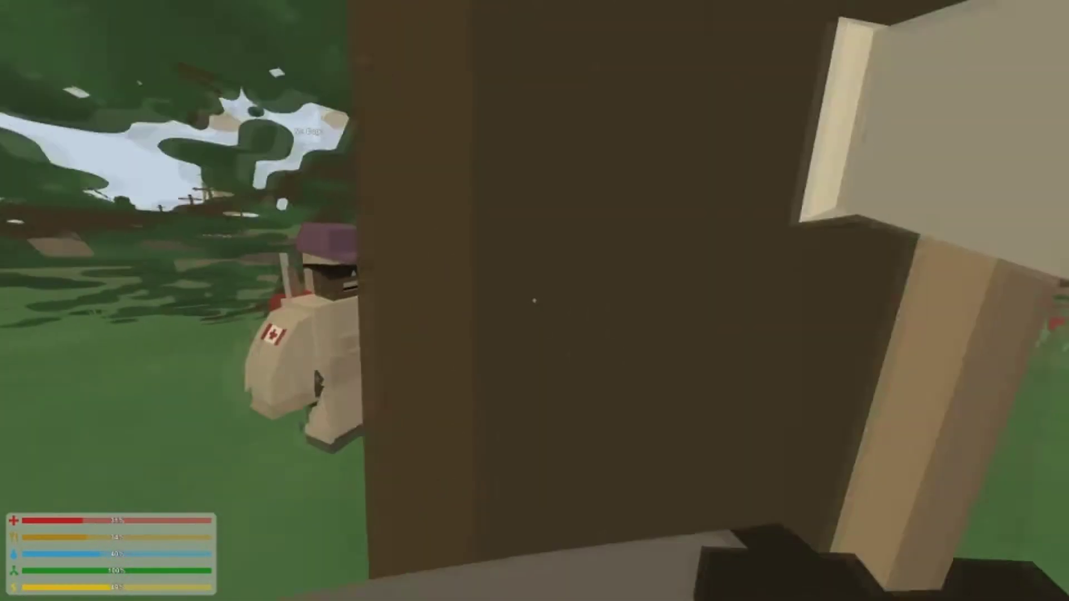
{"action": "left_click", "coordinate": [534, 301]}
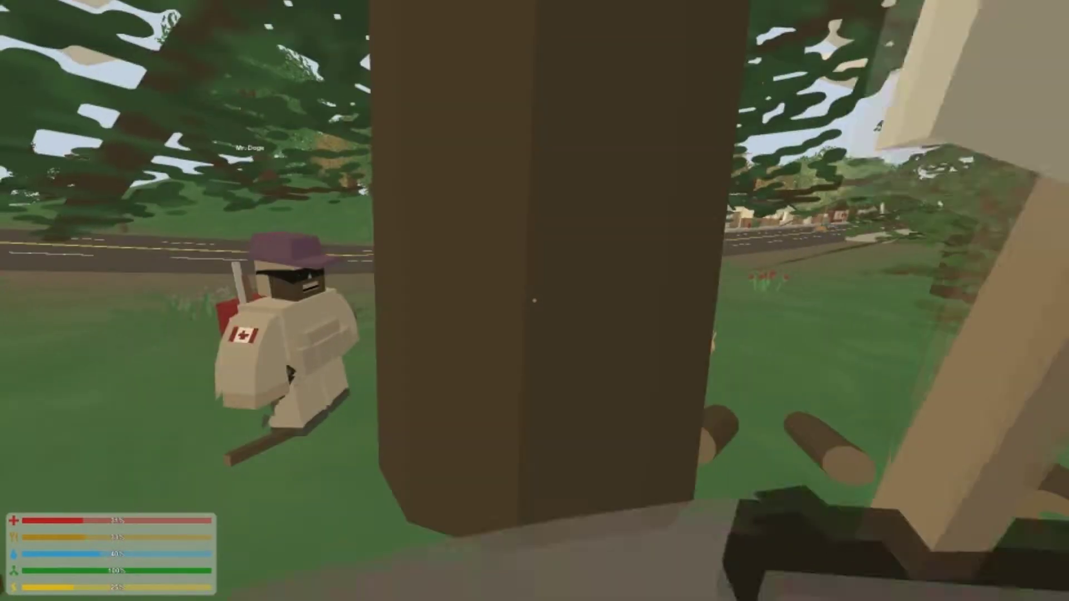
{"action": "left_click", "coordinate": [534, 301]}
Switch to the fire extinguisher and spray it briefly at the teammate
{"action": "key", "text": "g"}
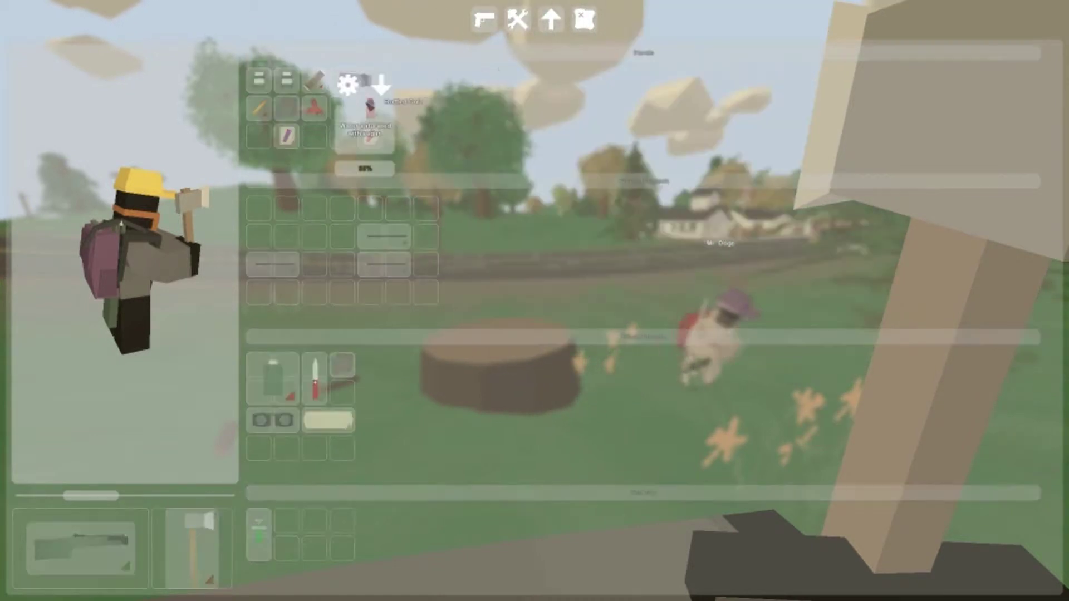
{"action": "key", "text": "g"}
{"action": "key", "text": "3"}
{"action": "left_click", "coordinate": [536, 302]}
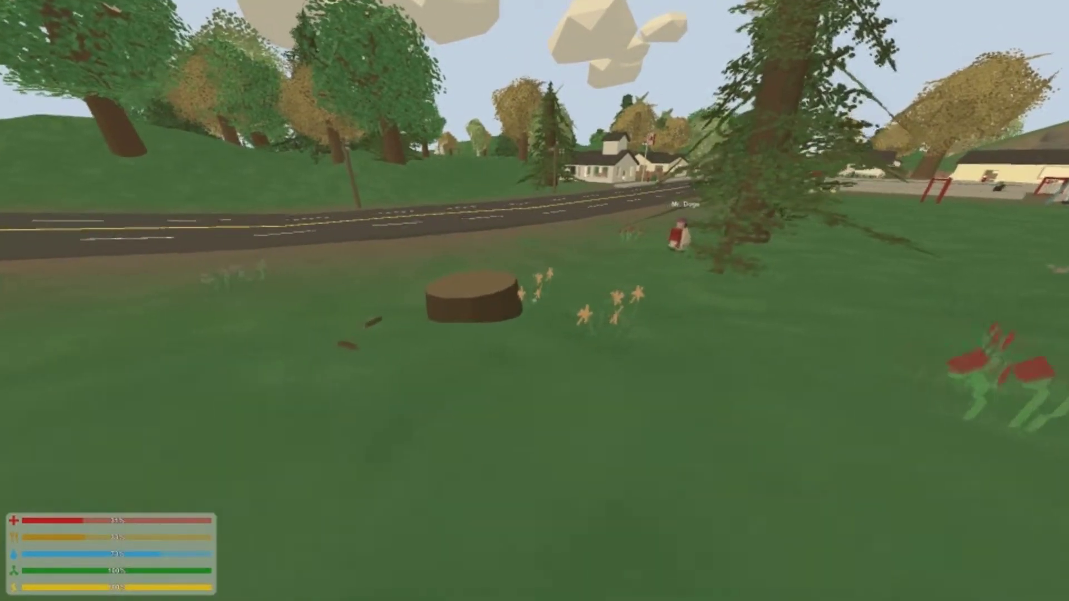
Recheck the inventory and walk over to the next tree beside the teammate
{"action": "key", "text": "g"}
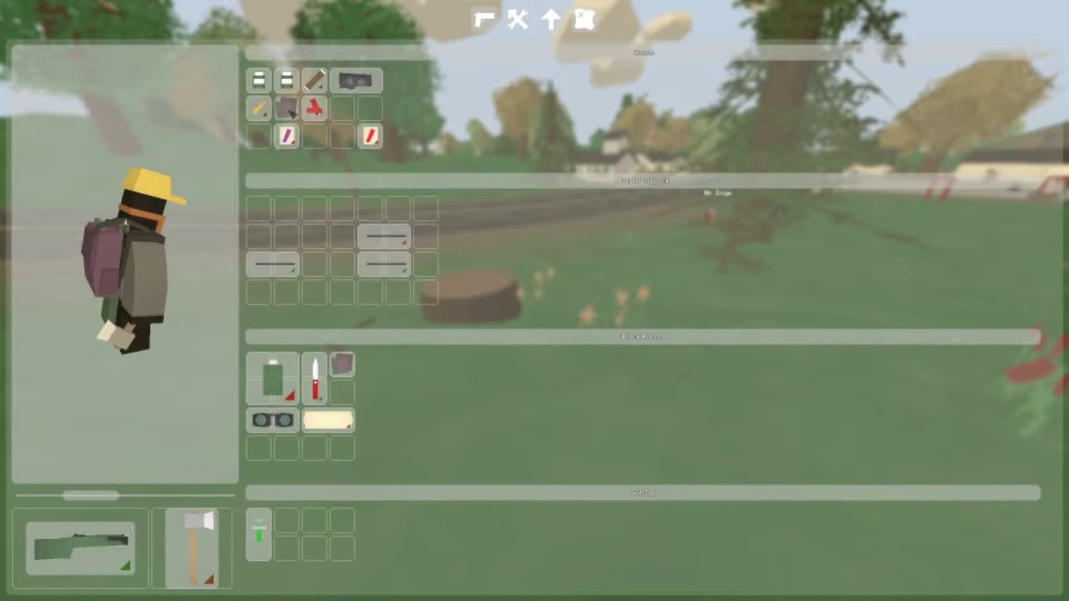
{"action": "key", "text": "g"}
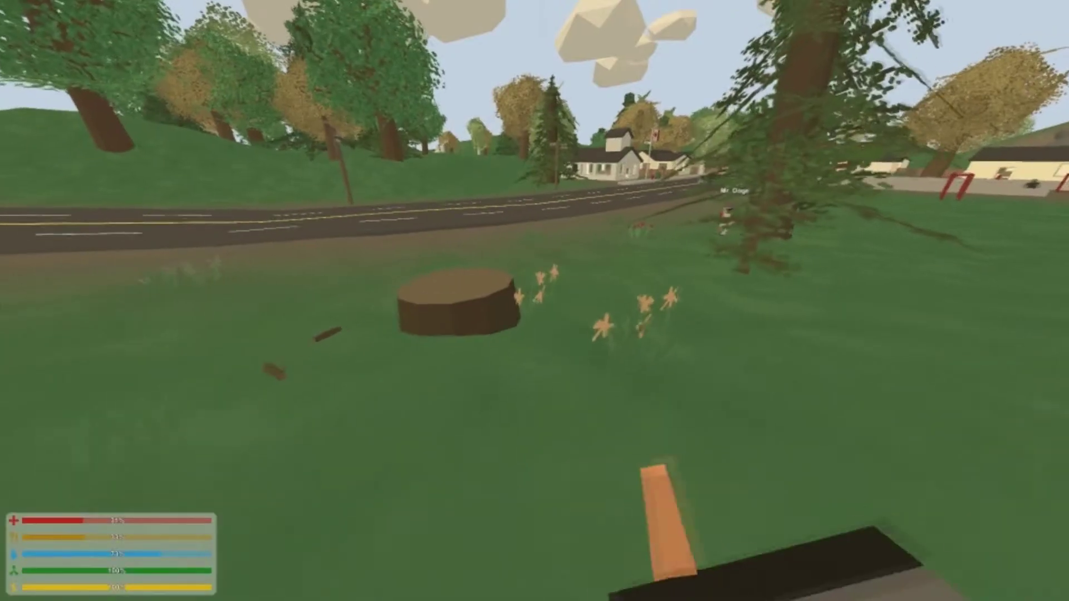
{"action": "key", "text": "g"}
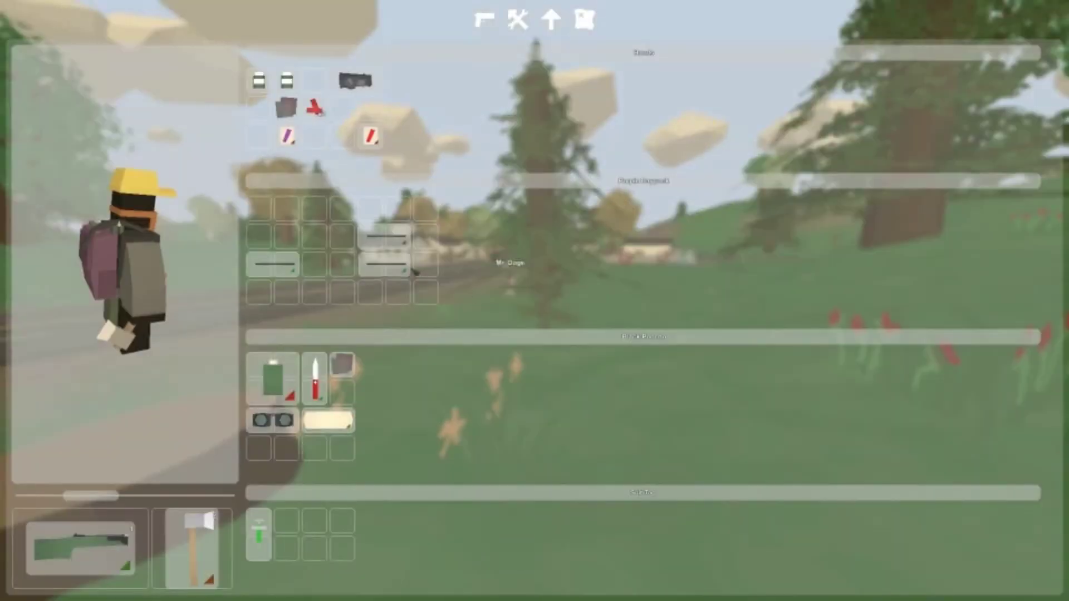
{"action": "key", "text": "g"}
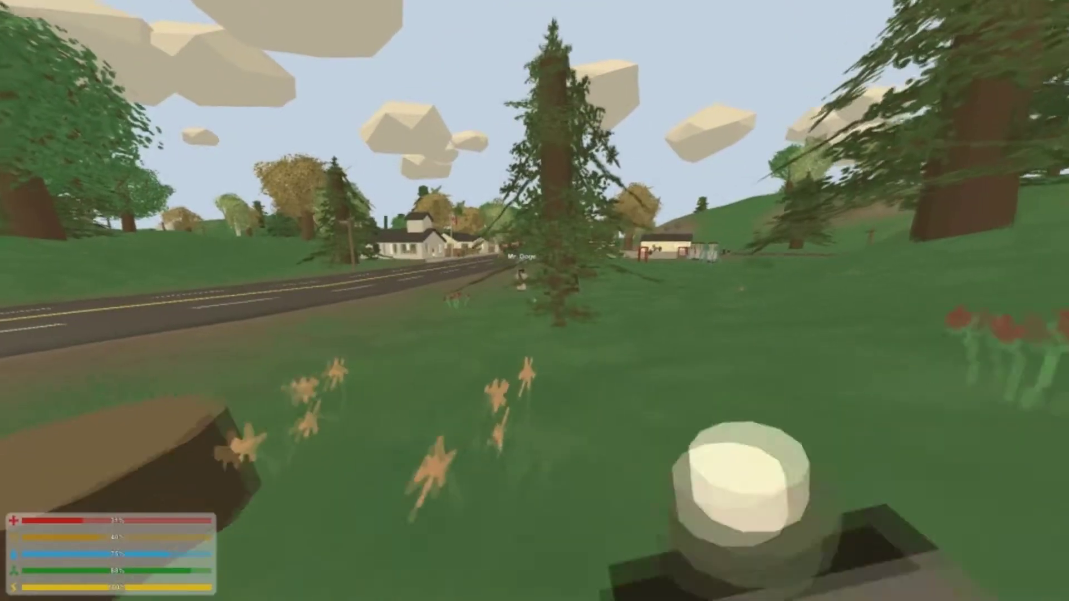
{"action": "key", "text": "w"}
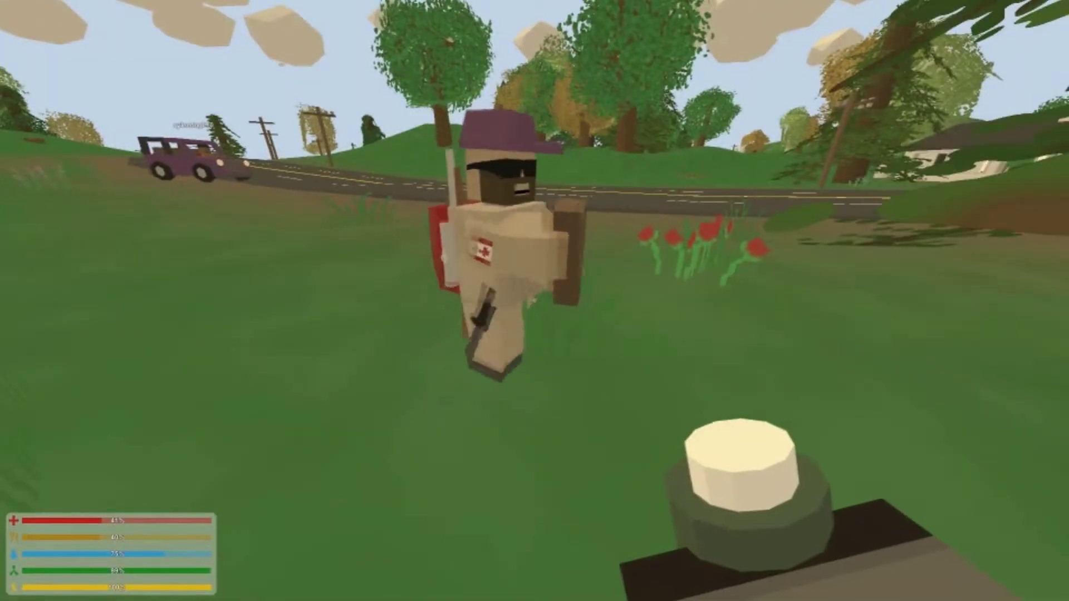
{"action": "key", "text": "g"}
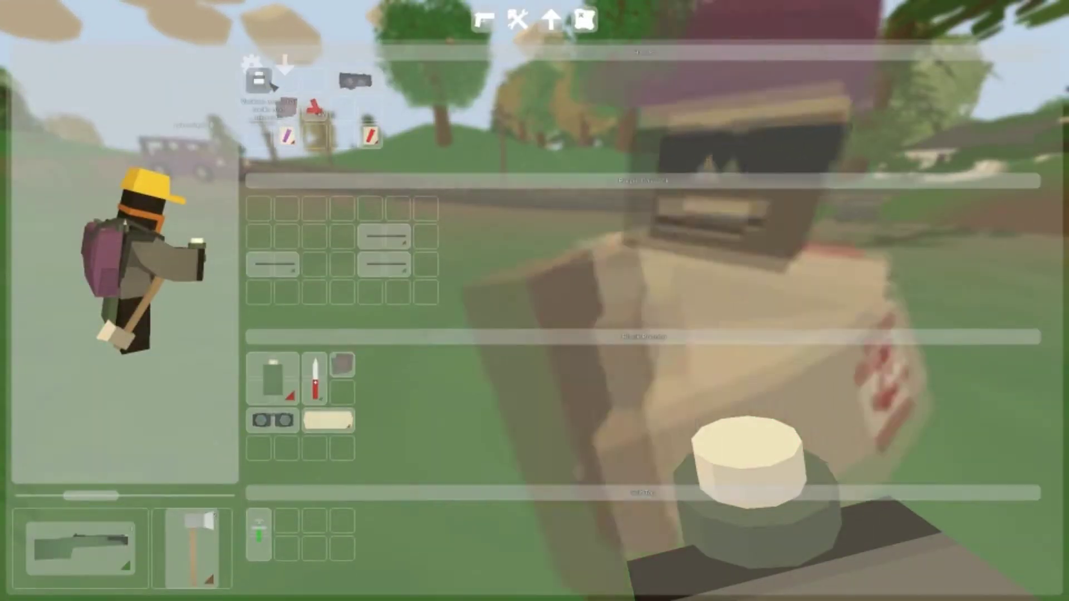
{"action": "key", "text": "g"}
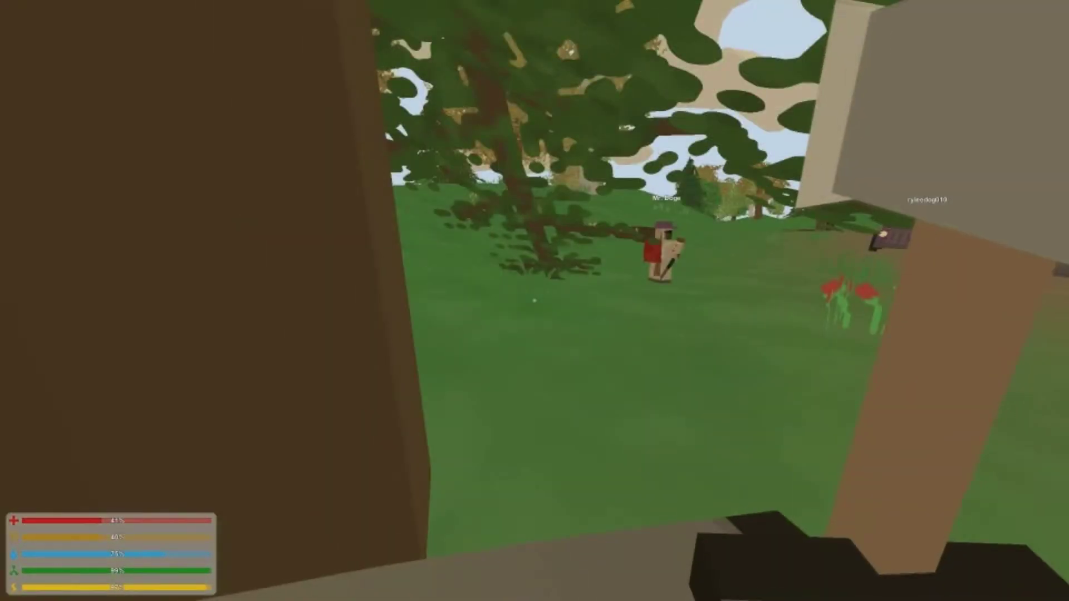
Chop the tree near the purple car with repeated axe swings
{"action": "left_click", "coordinate": [535, 301]}
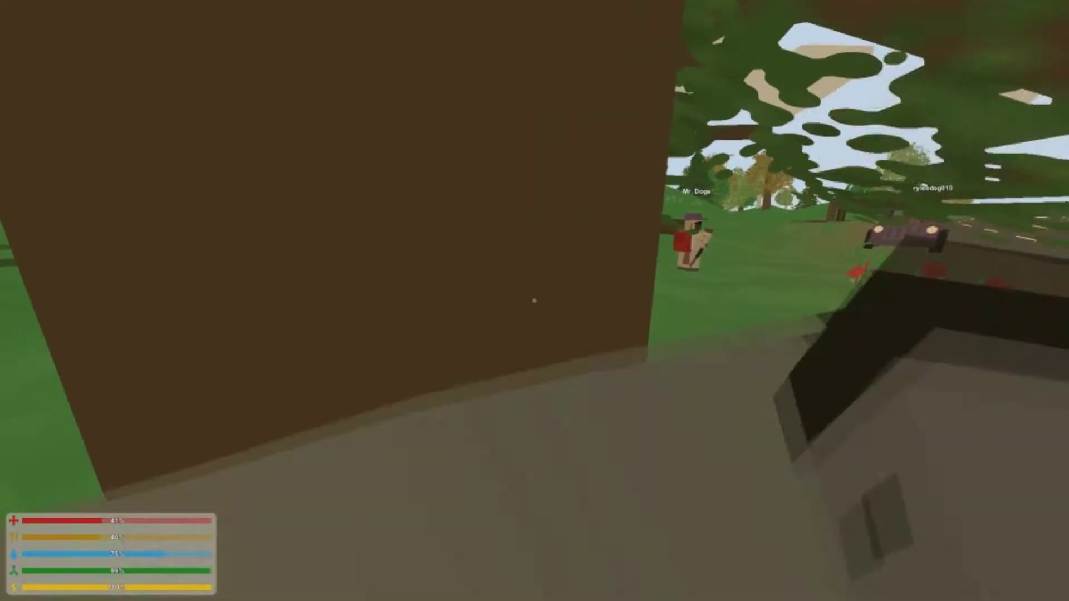
{"action": "left_click", "coordinate": [534, 300]}
{"action": "left_click", "coordinate": [535, 301]}
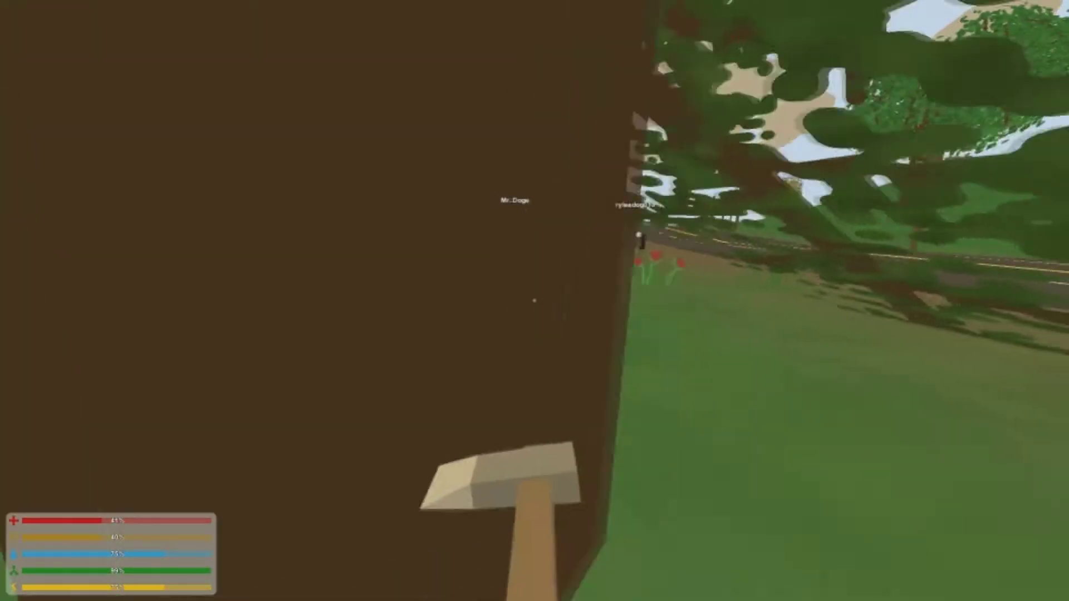
{"action": "left_click", "coordinate": [535, 301]}
{"action": "left_click", "coordinate": [535, 301]}
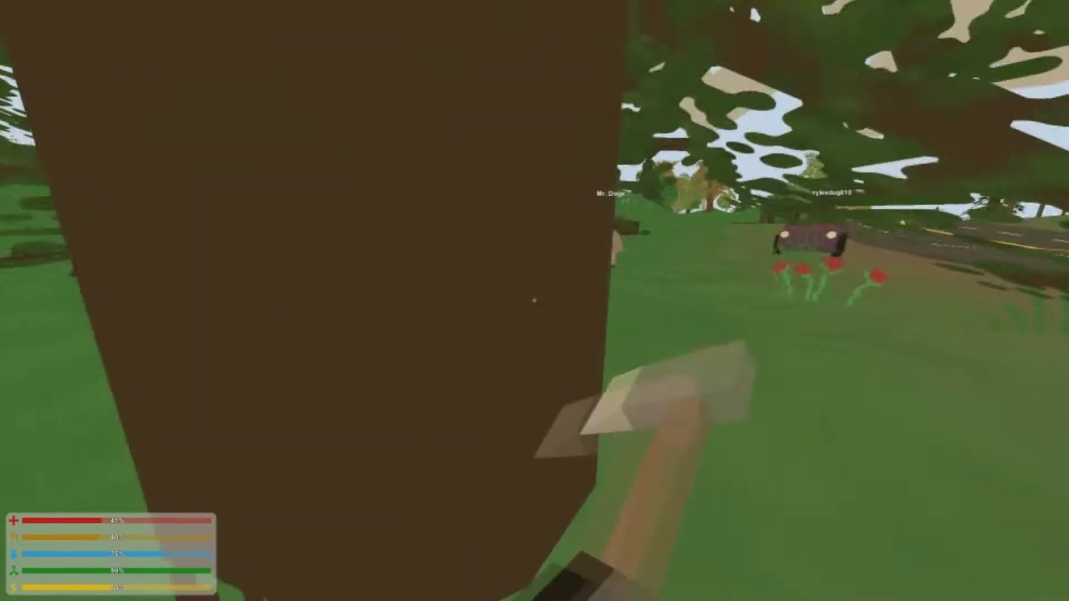
{"action": "left_click", "coordinate": [534, 300]}
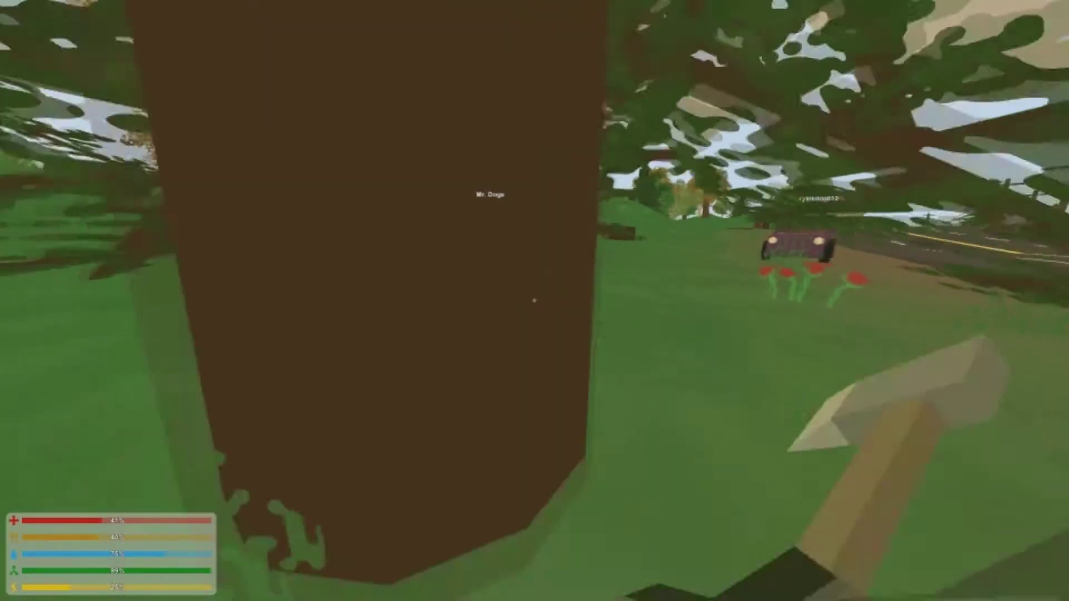
{"action": "left_click", "coordinate": [534, 301]}
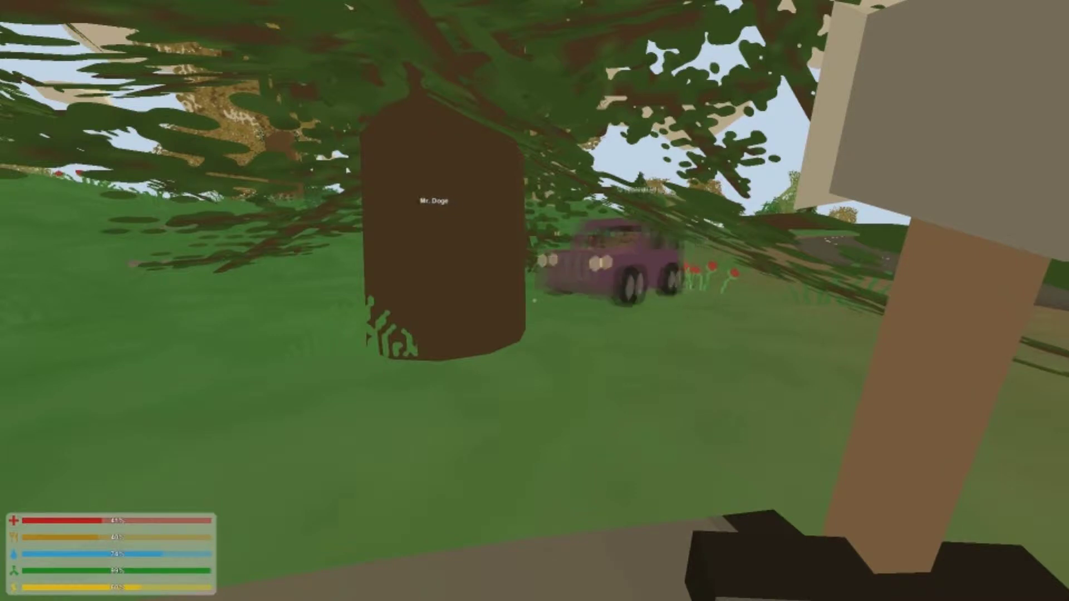
Walk around the fallen tree and the purple car, then back away
{"action": "key", "text": "w"}
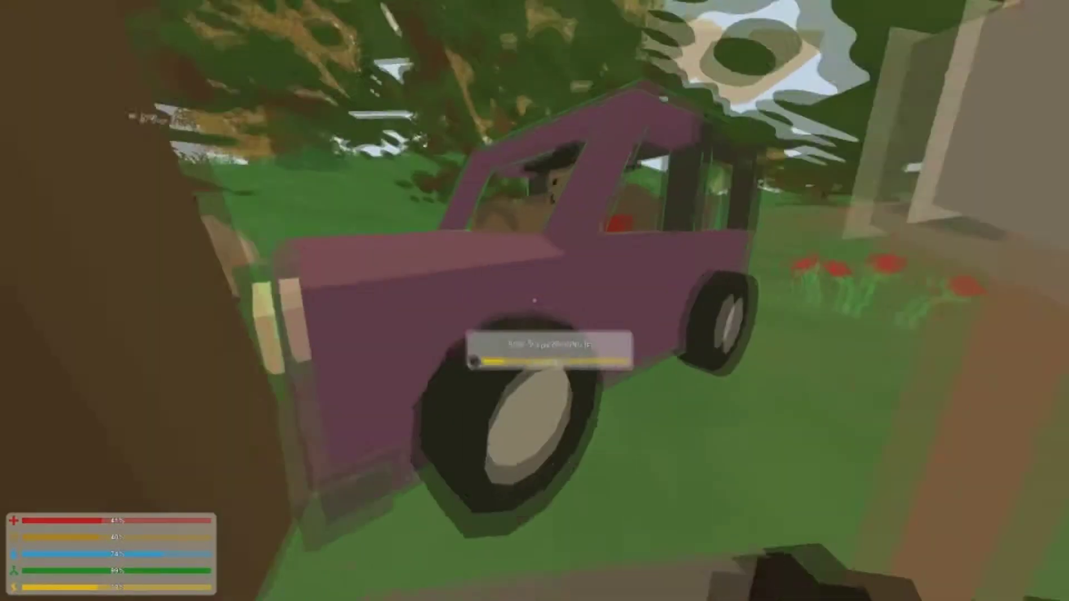
{"action": "key", "text": "w"}
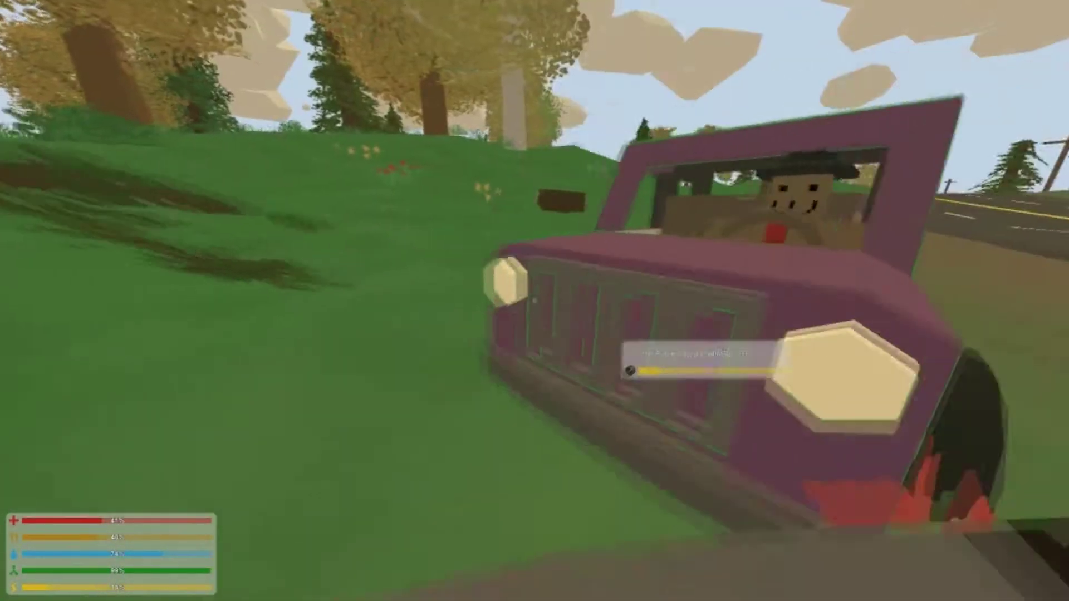
{"action": "key", "text": "w"}
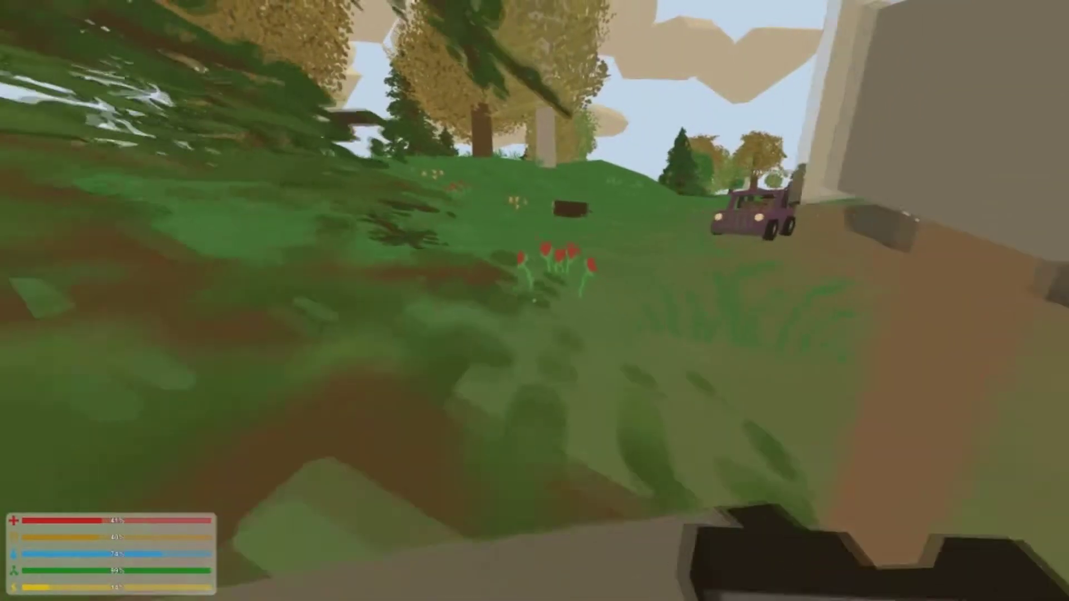
{"action": "key", "text": "w"}
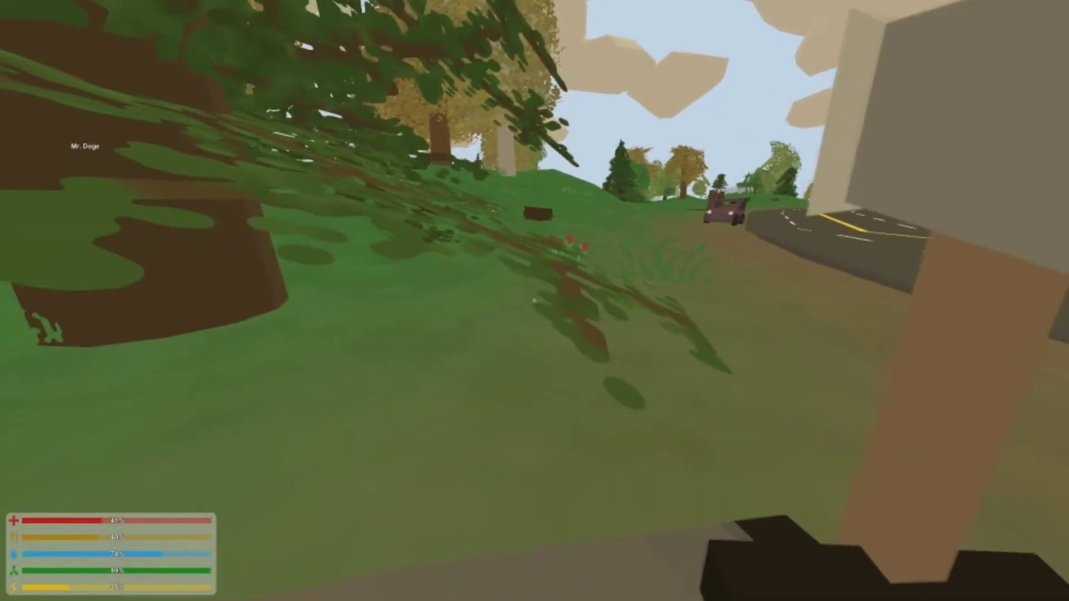
{"action": "key", "text": "w"}
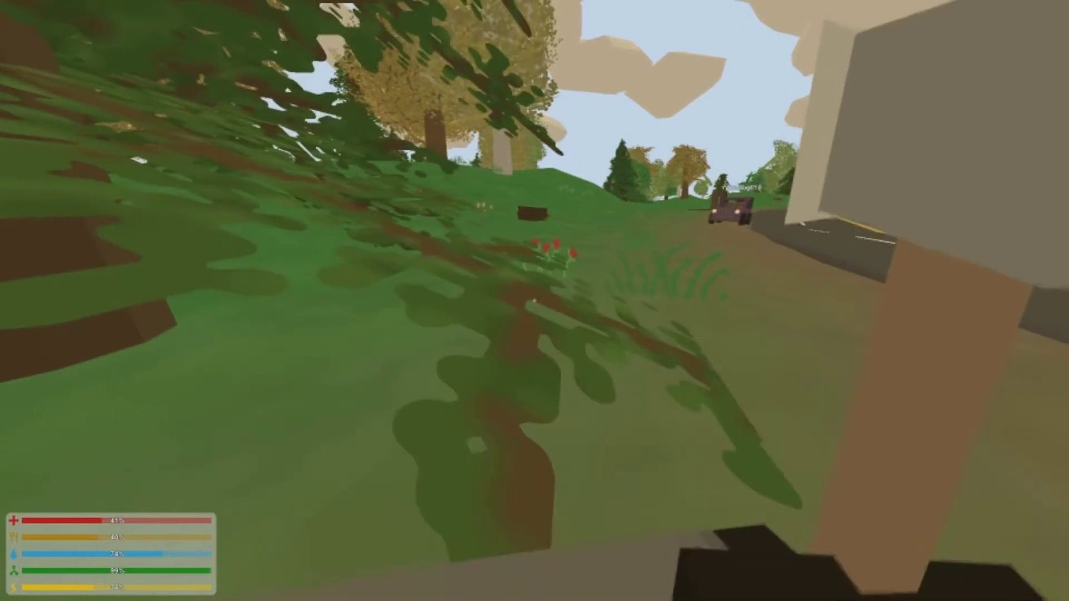
{"action": "key", "text": "w"}
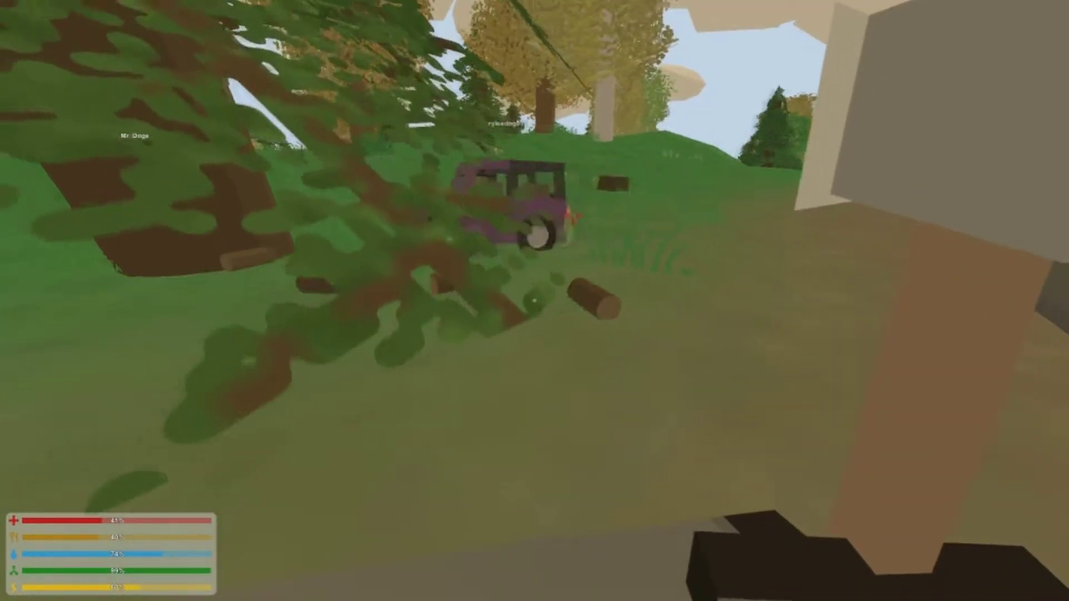
{"action": "key", "text": "w"}
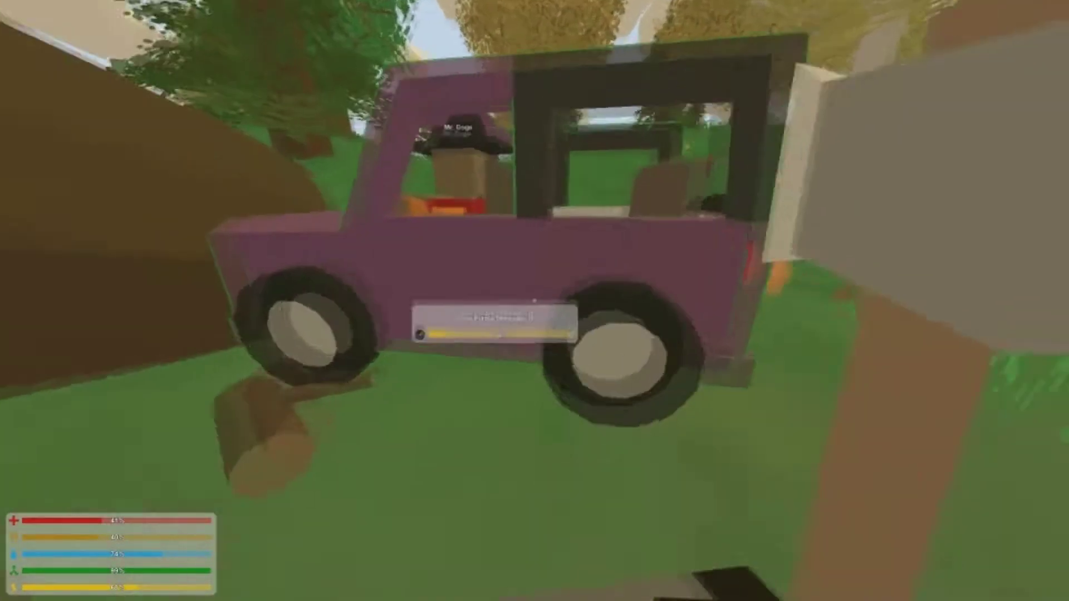
{"action": "key", "text": "w"}
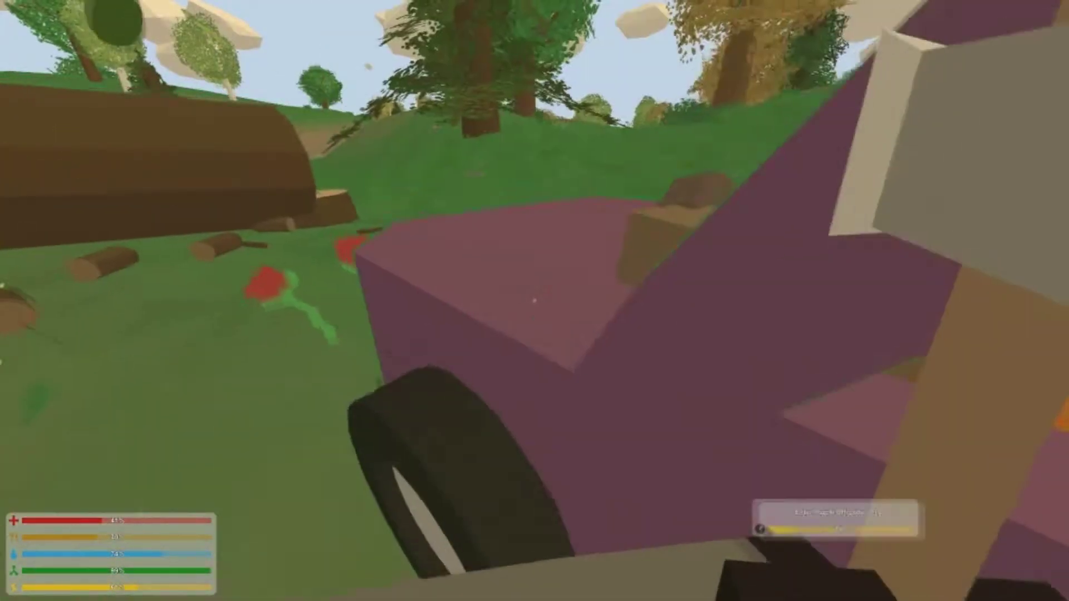
{"action": "key", "text": "s"}
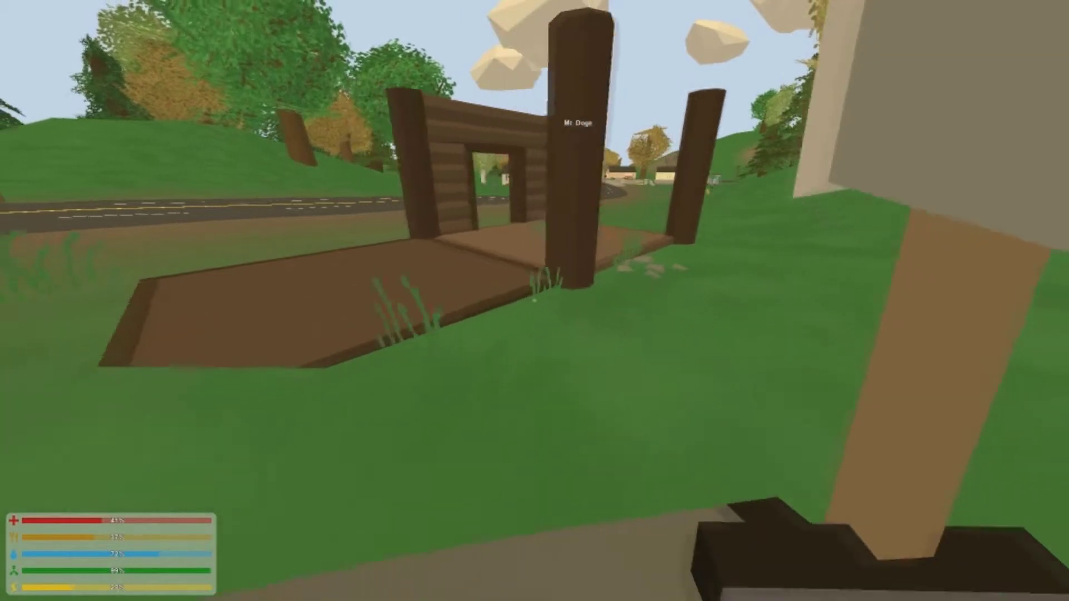
Walk onto the cabin's wooden floor, then step back to view it
{"action": "key", "text": "w"}
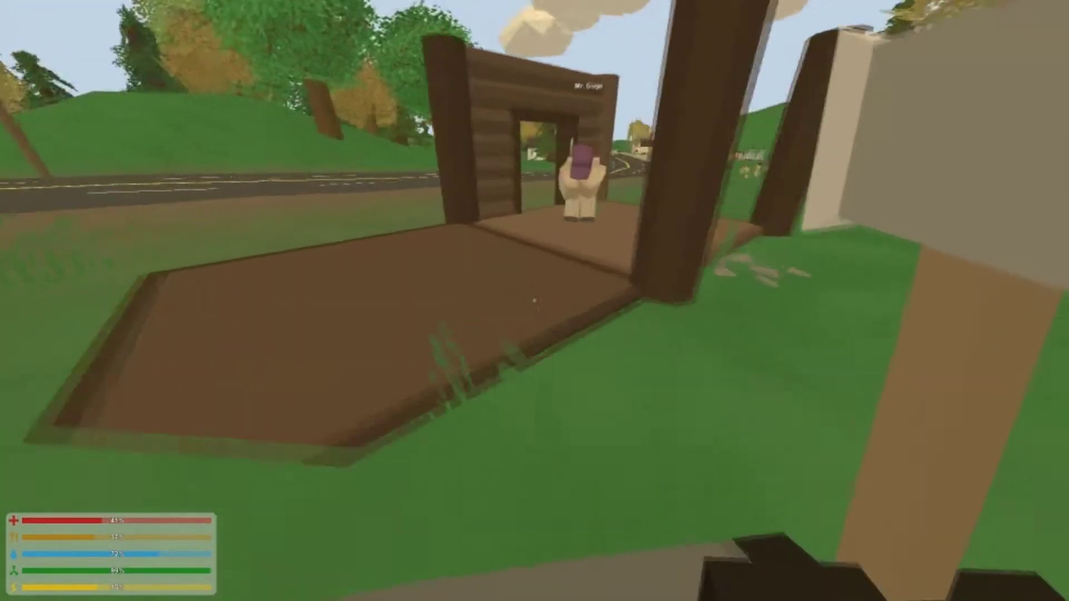
{"action": "key", "text": "w"}
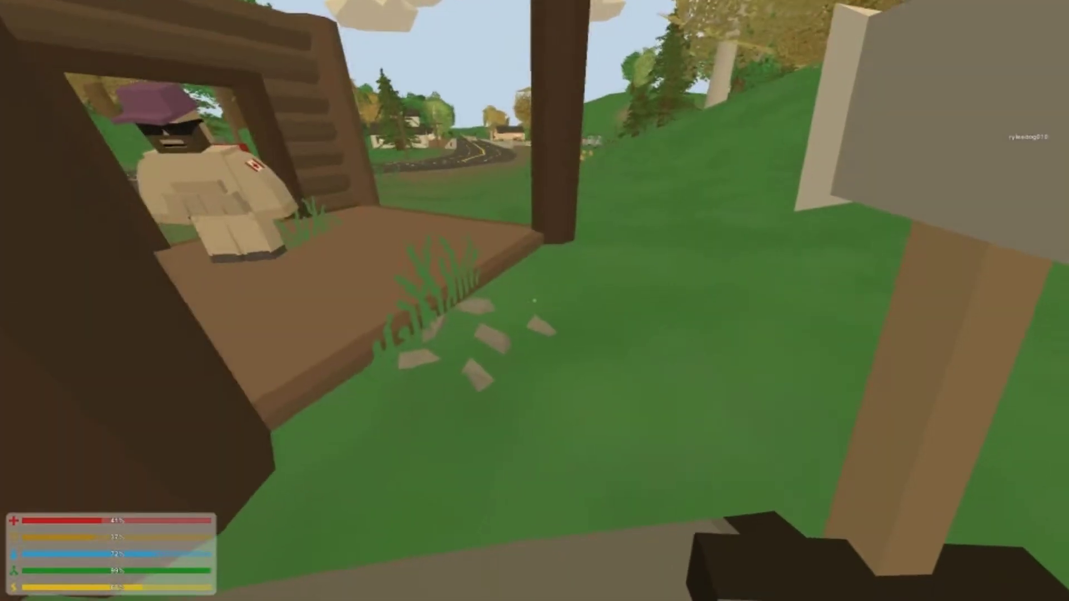
{"action": "key", "text": "w"}
{"action": "key", "text": "s"}
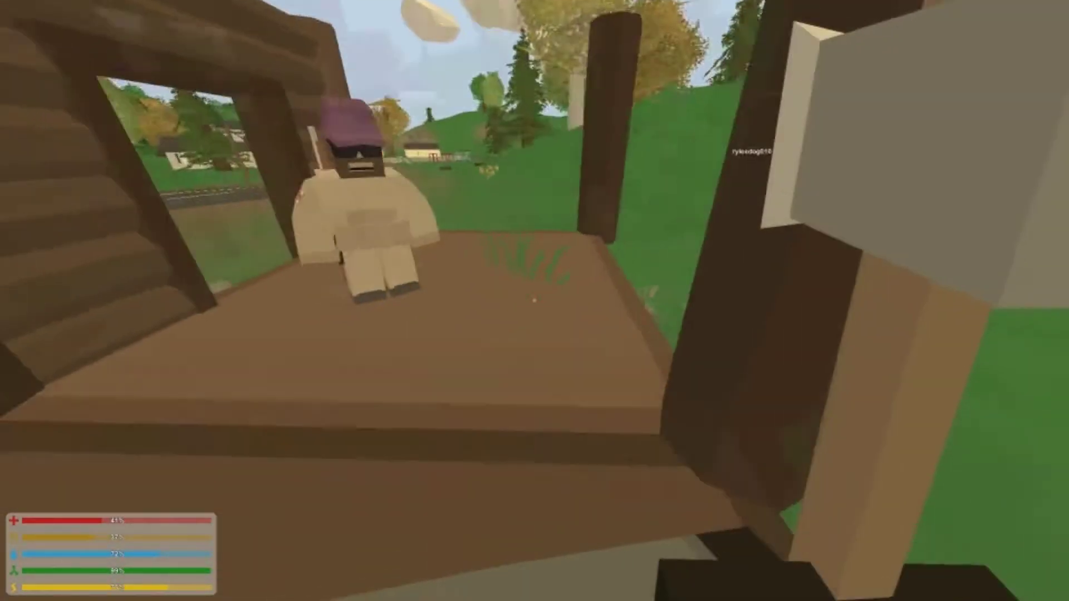
{"action": "key", "text": "s"}
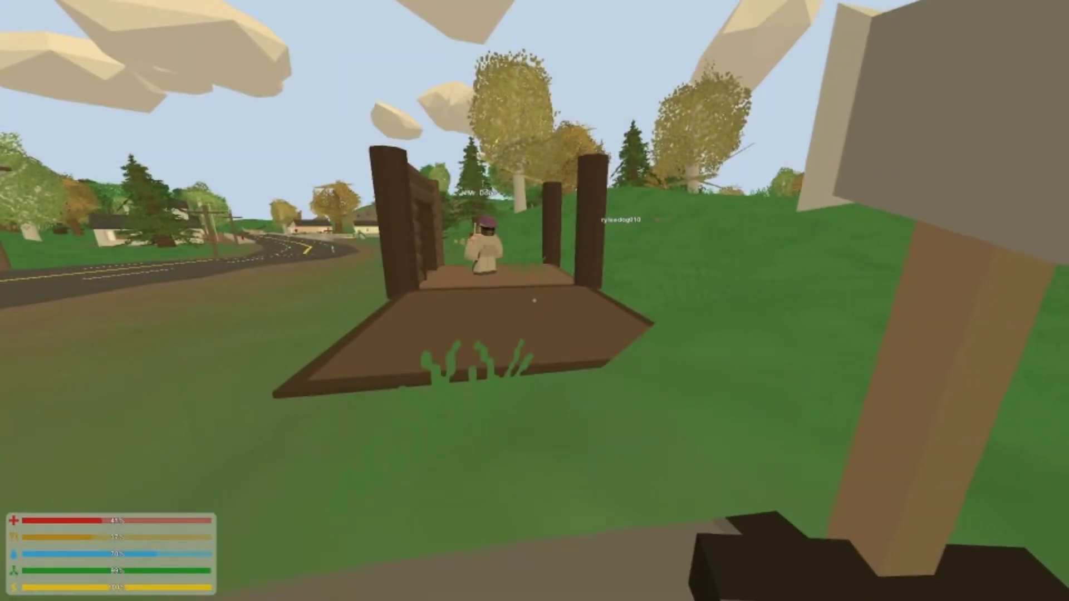
Cross the cabin floor to the teammate and look over the new log walls
{"action": "key", "text": "w"}
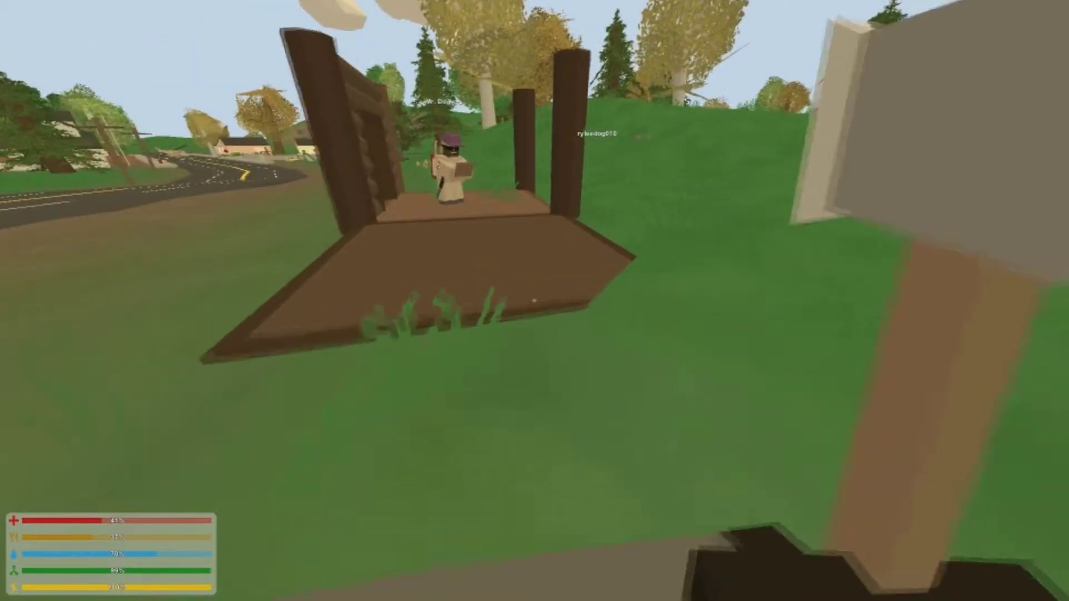
{"action": "key", "text": "w"}
{"action": "key", "text": "w"}
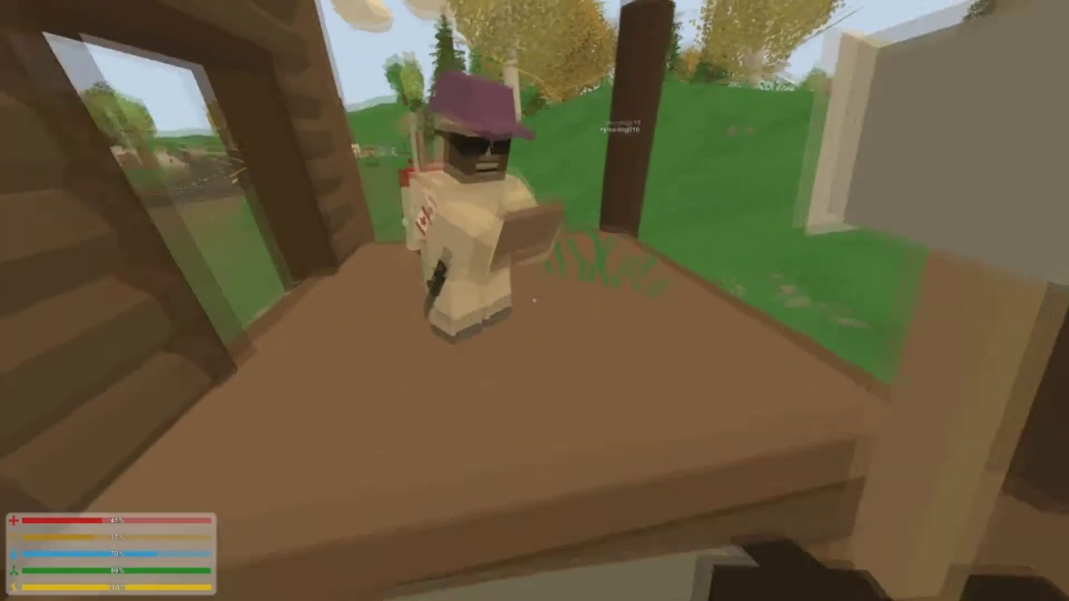
{"action": "key", "text": "w"}
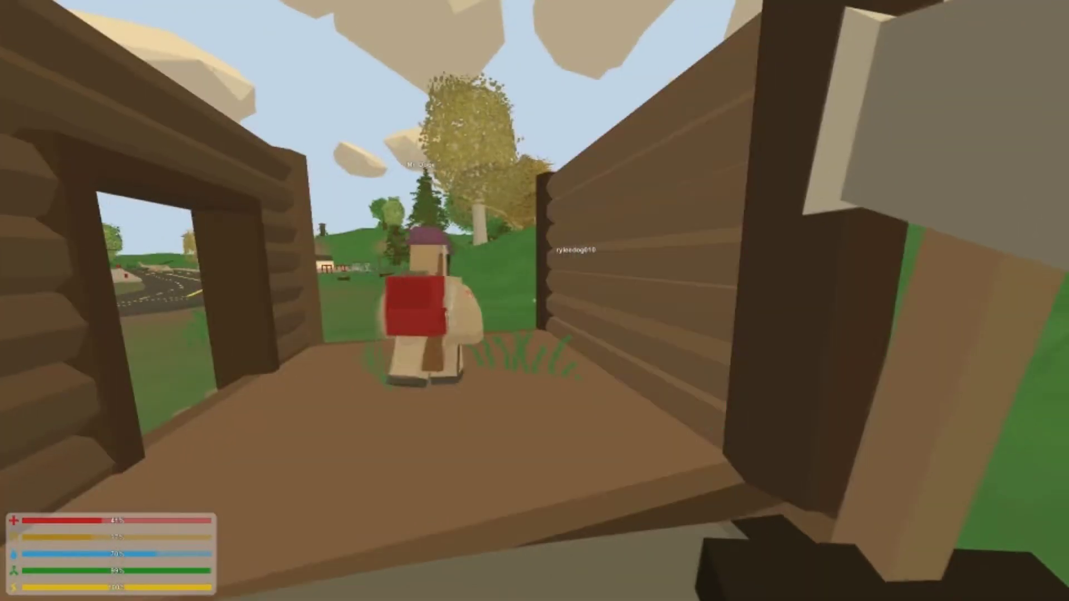
{"action": "key", "text": "w"}
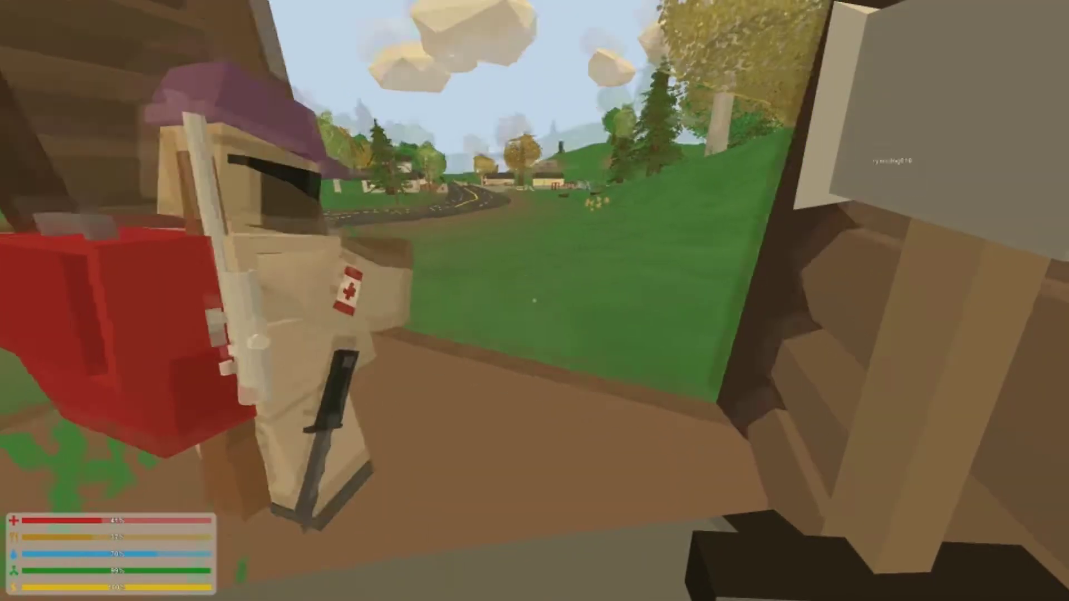
{"action": "key", "text": "w"}
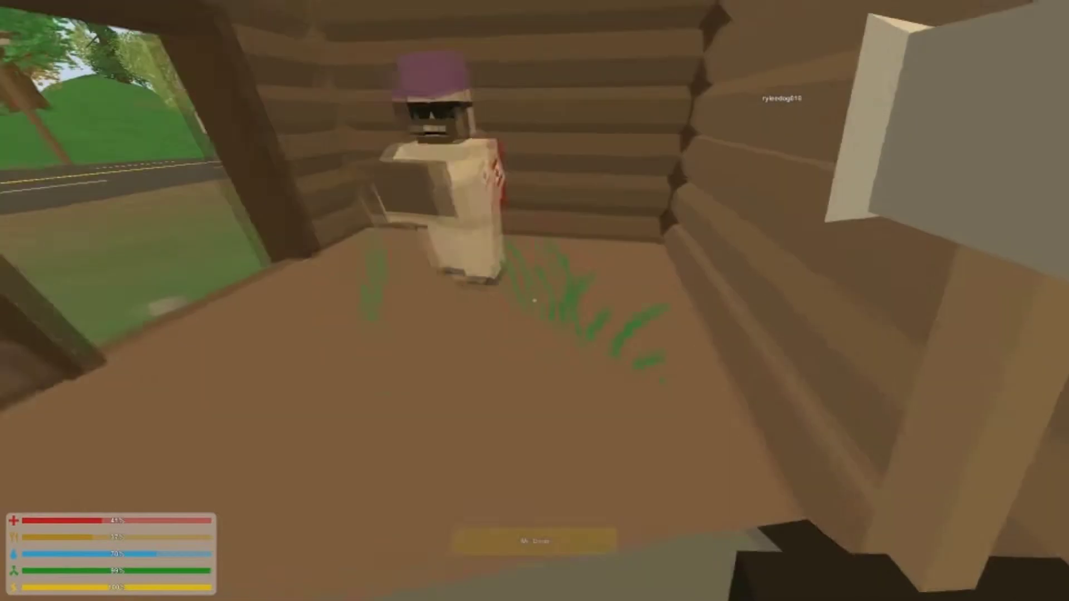
{"action": "key", "text": "s"}
{"action": "key", "text": "s"}
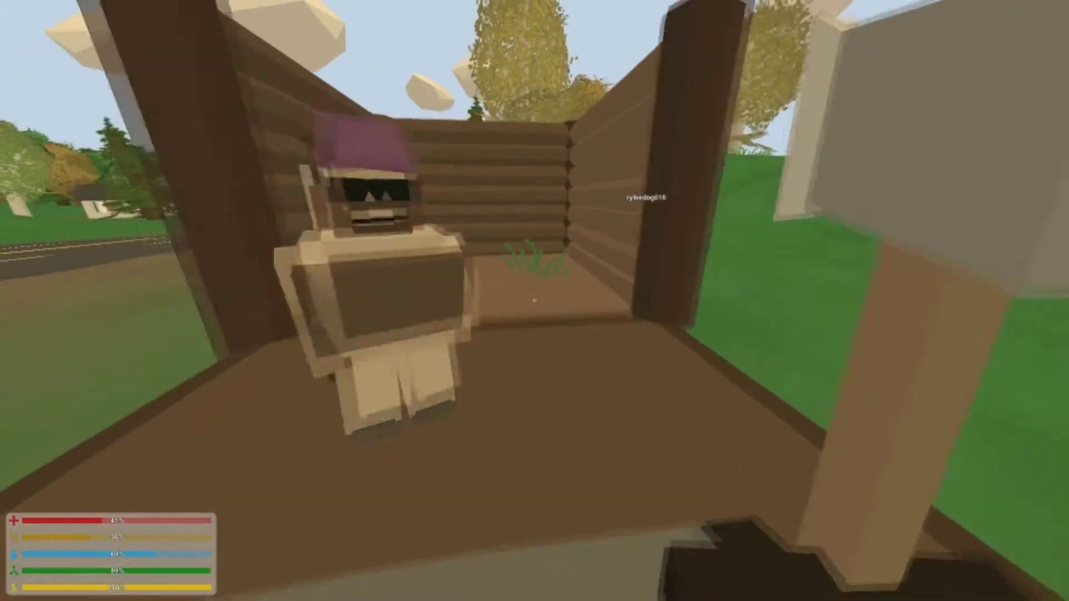
Leave the cabin and cross the grass to a large tree by the field
{"action": "key", "text": "s"}
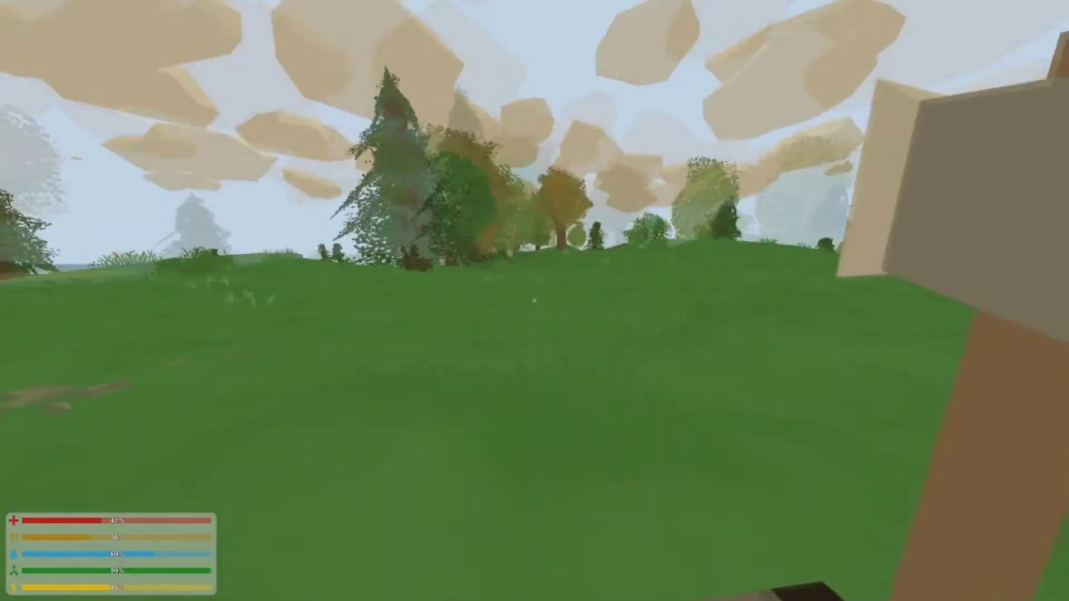
{"action": "key", "text": "w"}
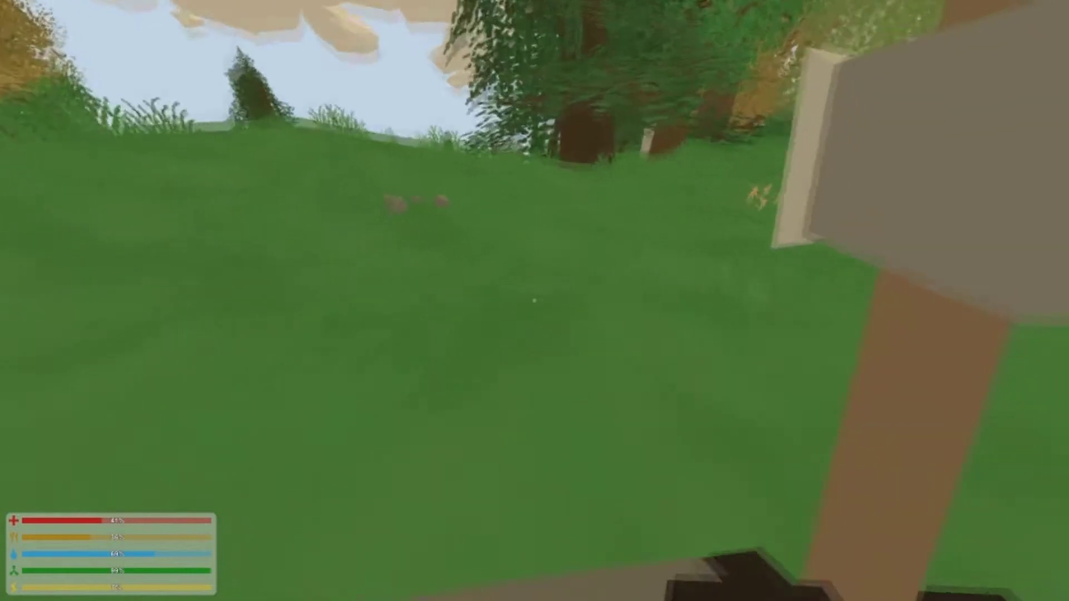
{"action": "key", "text": "w"}
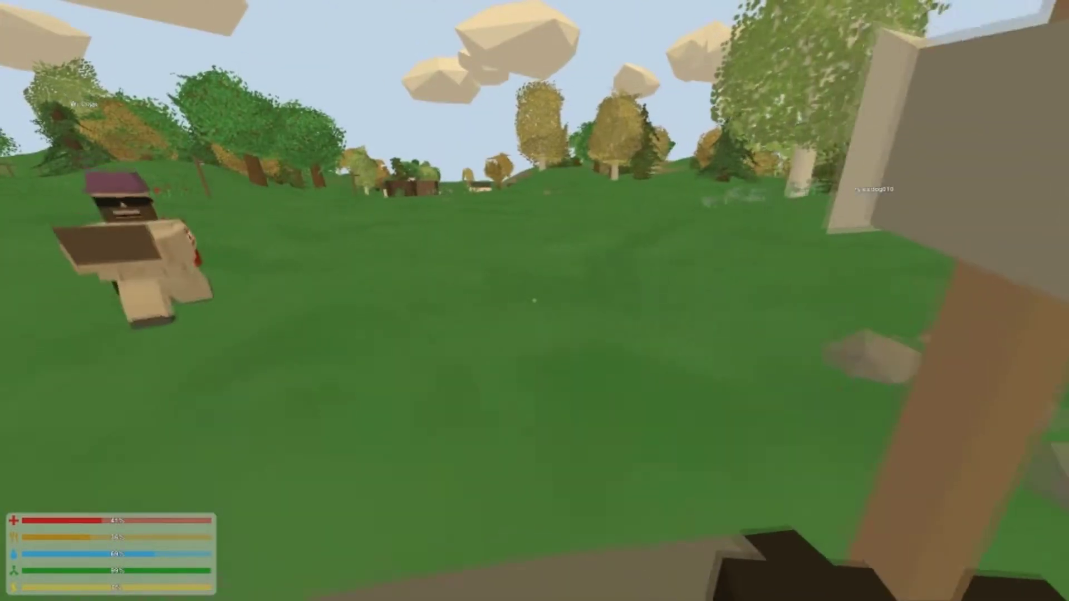
{"action": "key", "text": "w"}
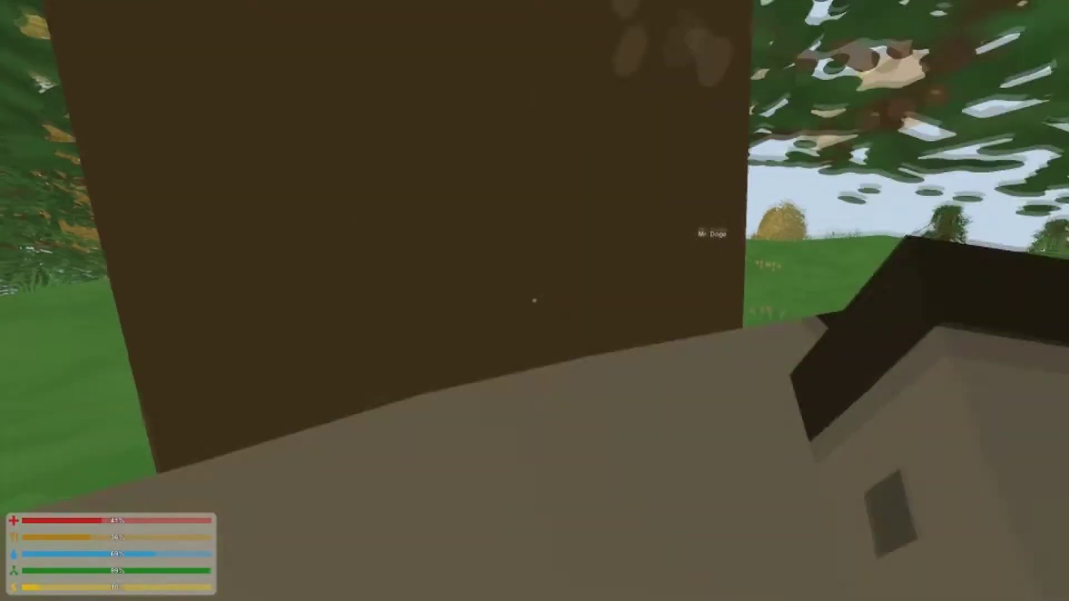
Chop the large tree with the axe until it falls, then step back
{"action": "left_click", "coordinate": [535, 301]}
{"action": "left_click", "coordinate": [535, 301]}
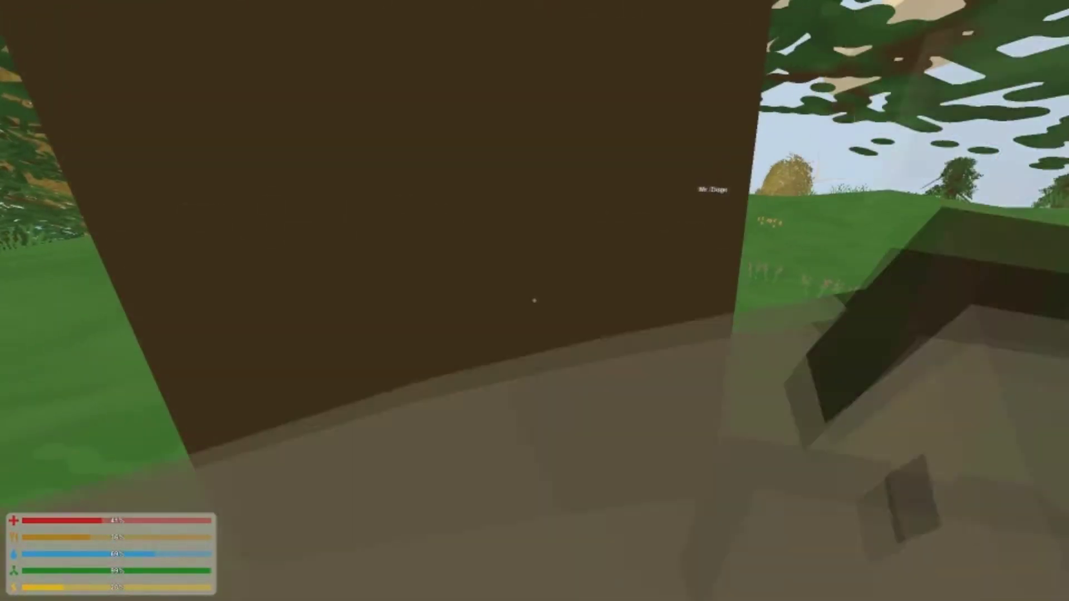
{"action": "left_click", "coordinate": [535, 301]}
{"action": "left_click", "coordinate": [534, 301]}
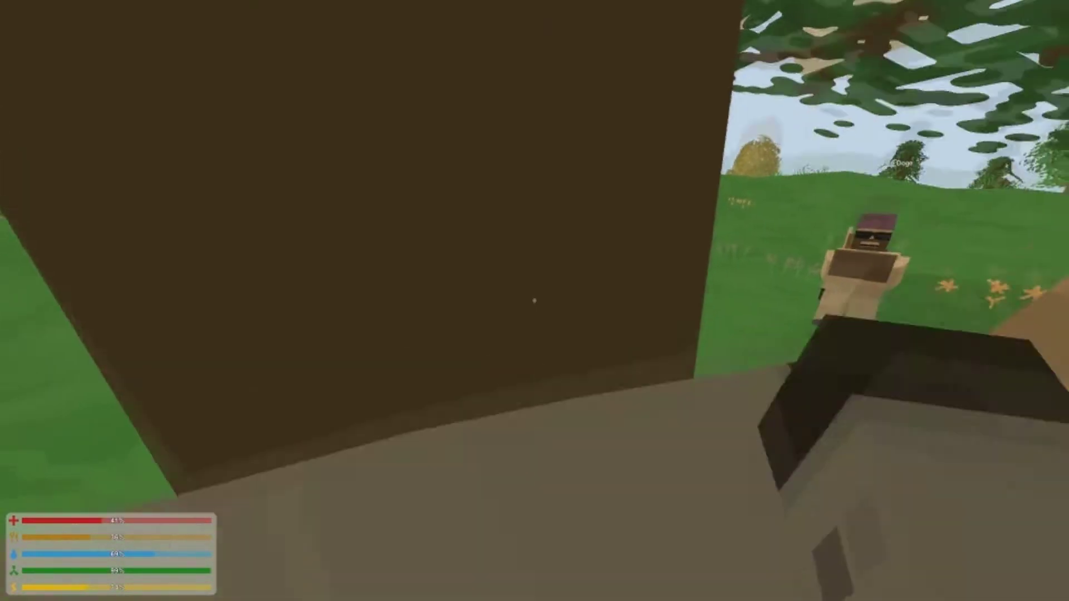
{"action": "left_click", "coordinate": [536, 301]}
{"action": "left_click", "coordinate": [534, 301]}
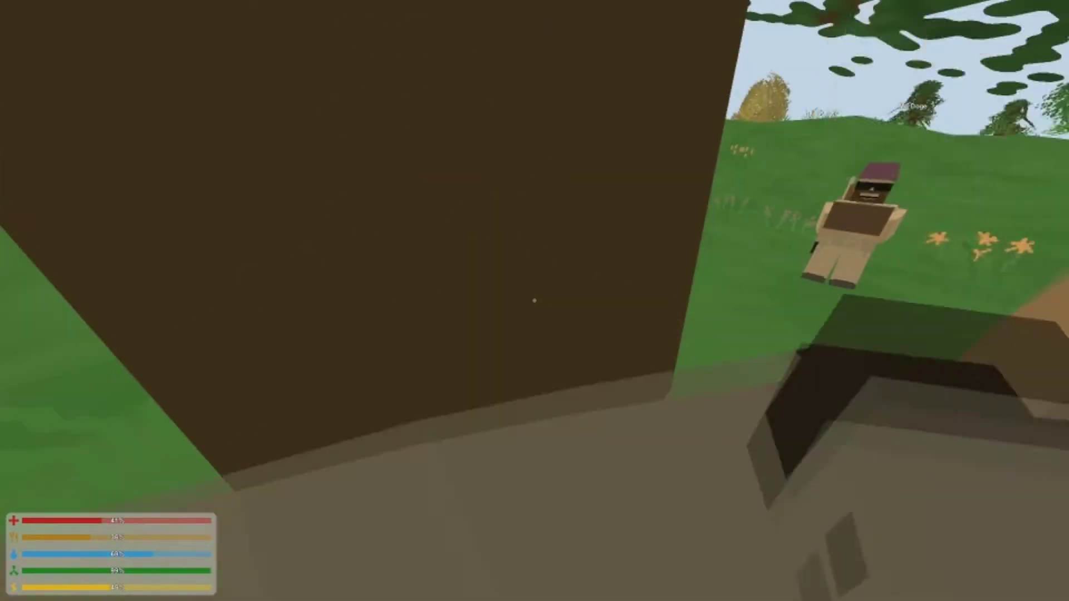
{"action": "left_click", "coordinate": [535, 301]}
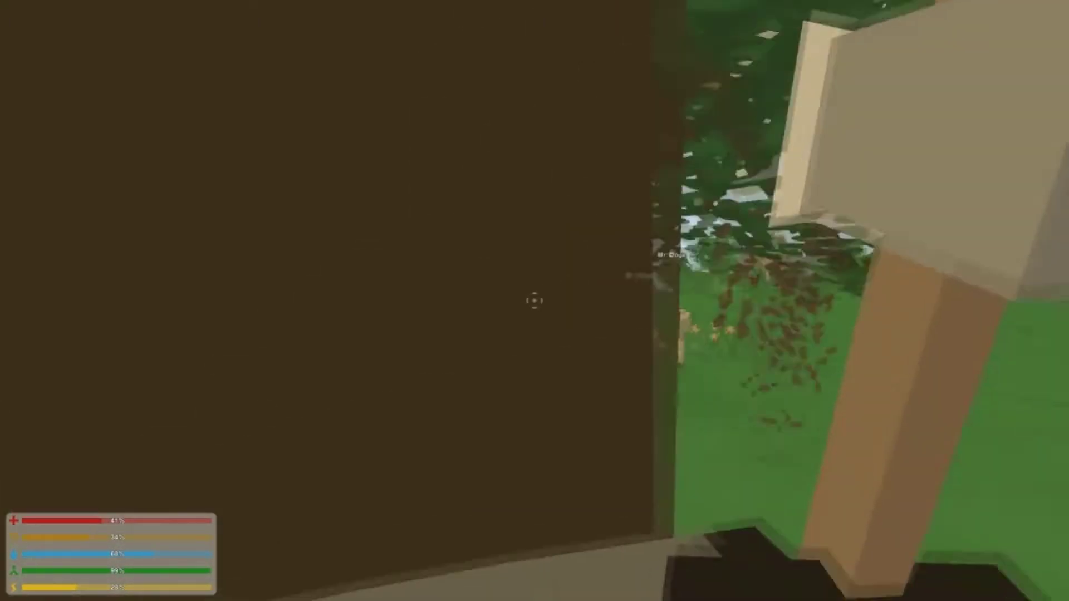
{"action": "left_click", "coordinate": [534, 301]}
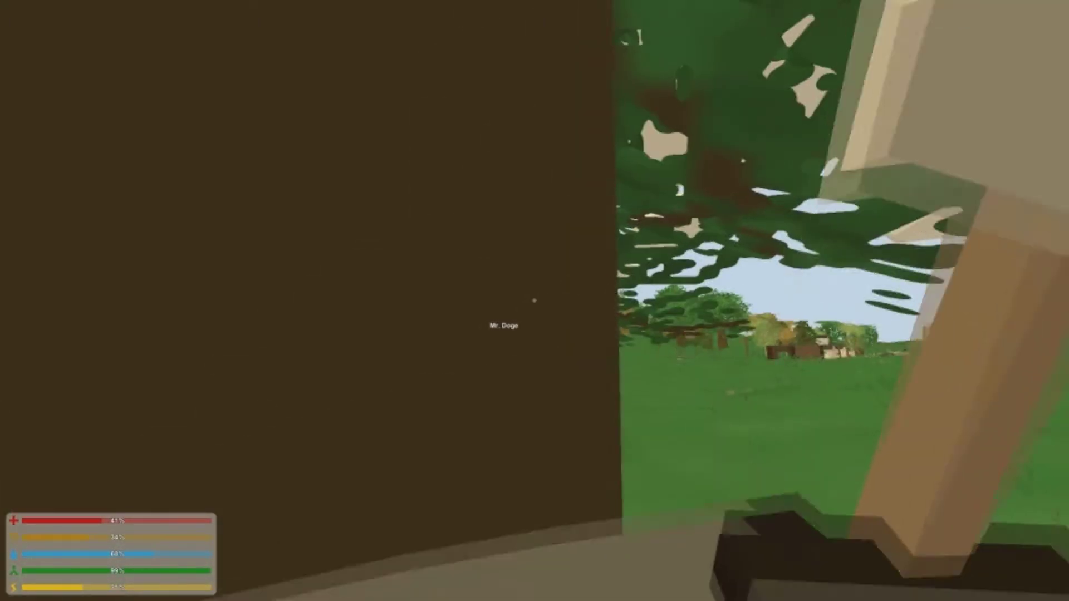
{"action": "left_click", "coordinate": [534, 301]}
{"action": "left_click", "coordinate": [535, 302]}
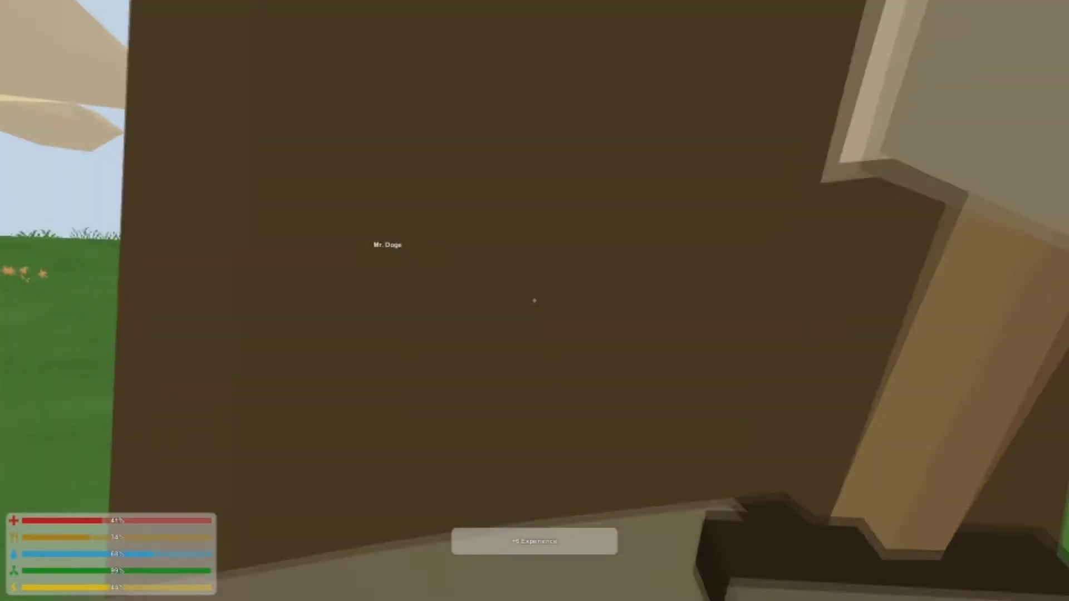
{"action": "key", "text": "s"}
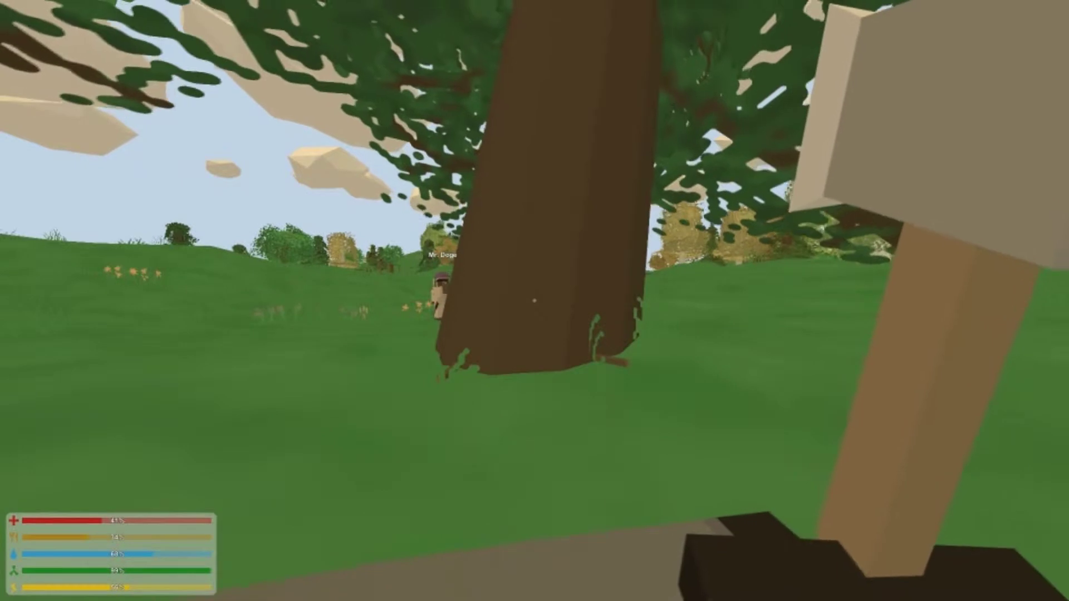
Buy one level of Sneakybeaky and the first skill in another category
{"action": "key", "text": "g"}
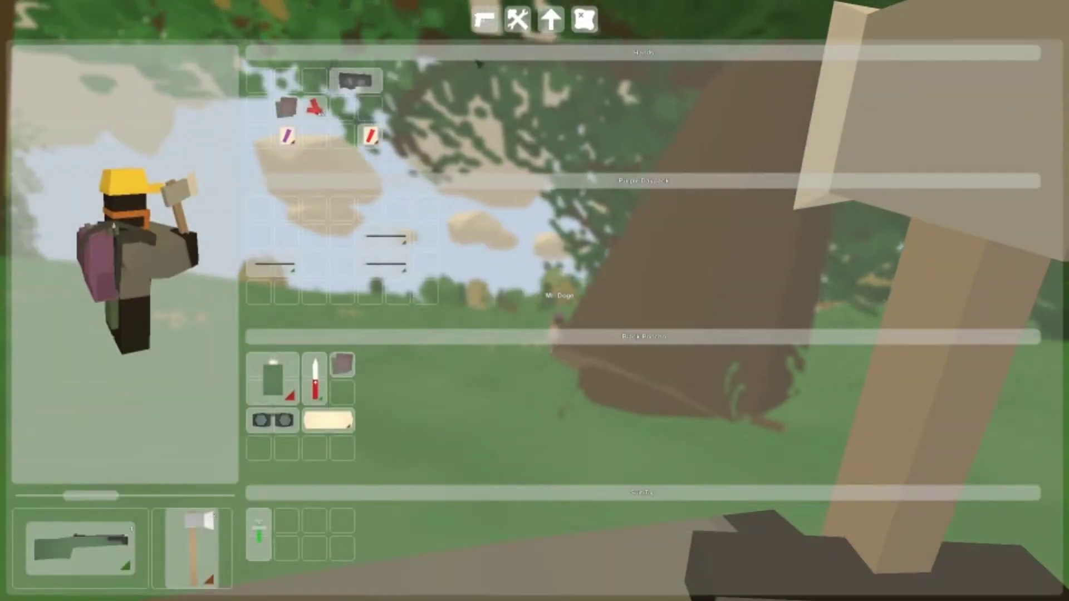
{"action": "left_click", "coordinate": [517, 20]}
{"action": "left_click", "coordinate": [551, 19]}
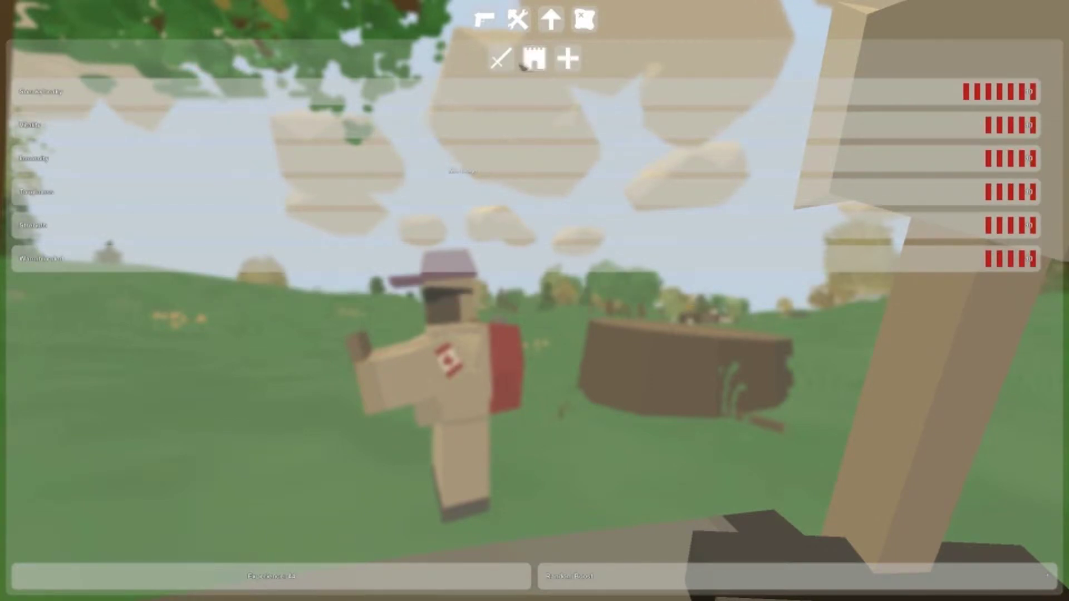
{"action": "left_click", "coordinate": [520, 84]}
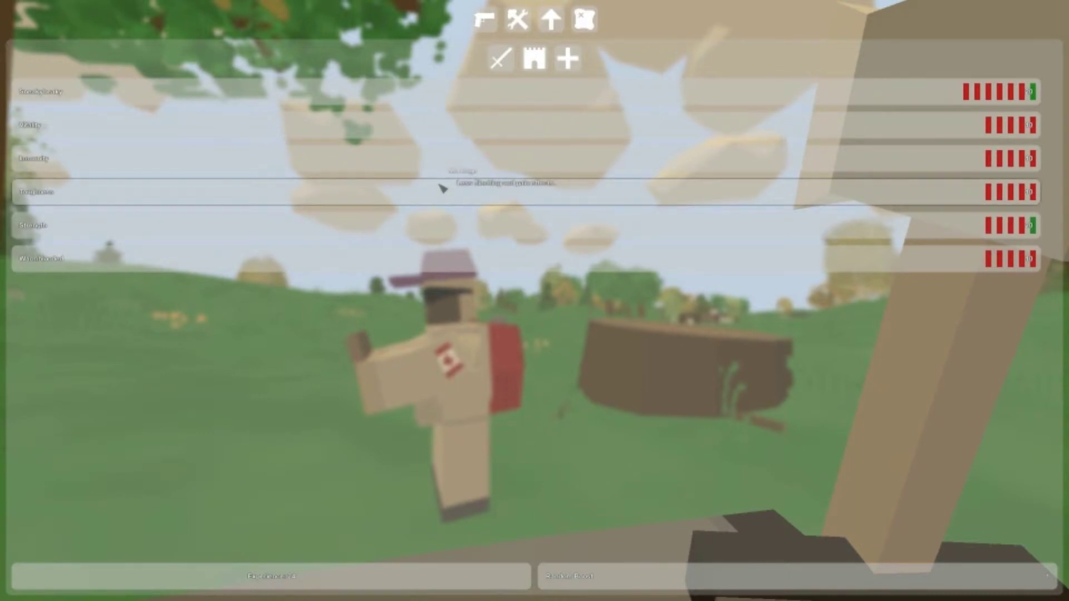
{"action": "left_click", "coordinate": [570, 59]}
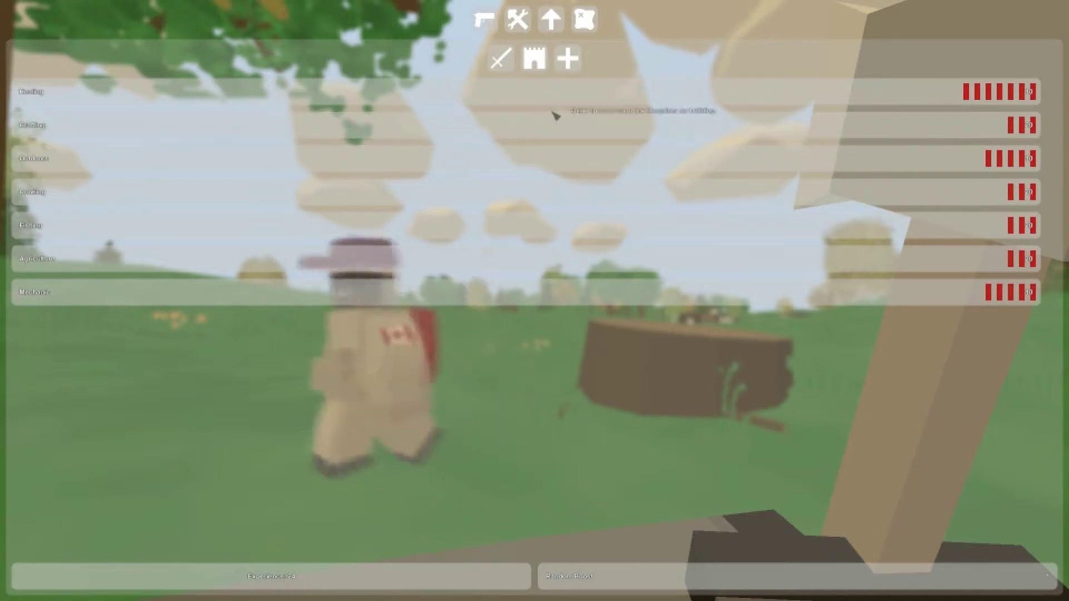
{"action": "left_click", "coordinate": [554, 94]}
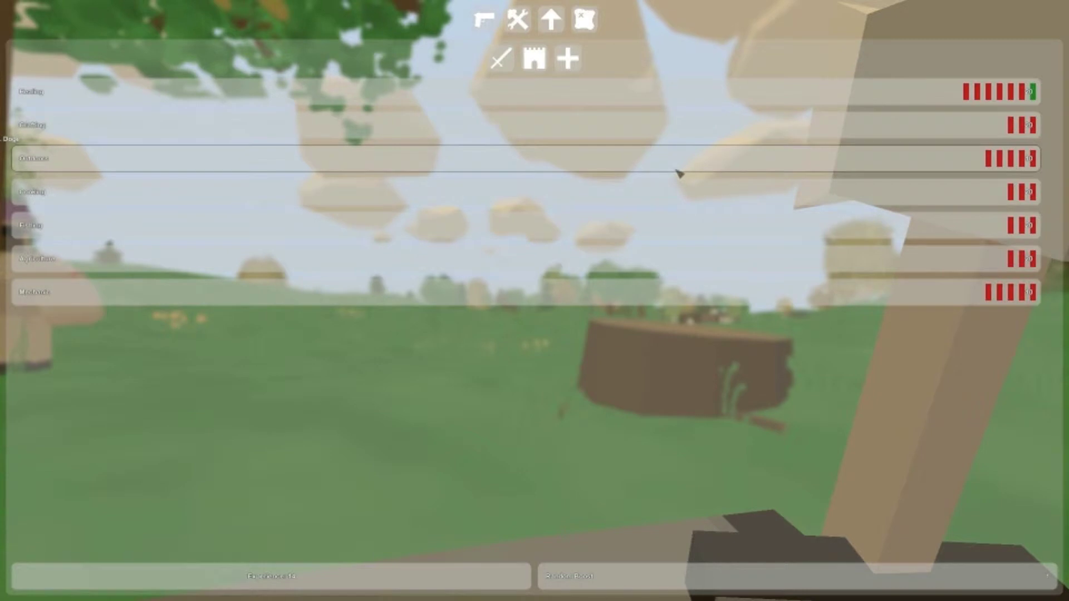
{"action": "left_click", "coordinate": [517, 20]}
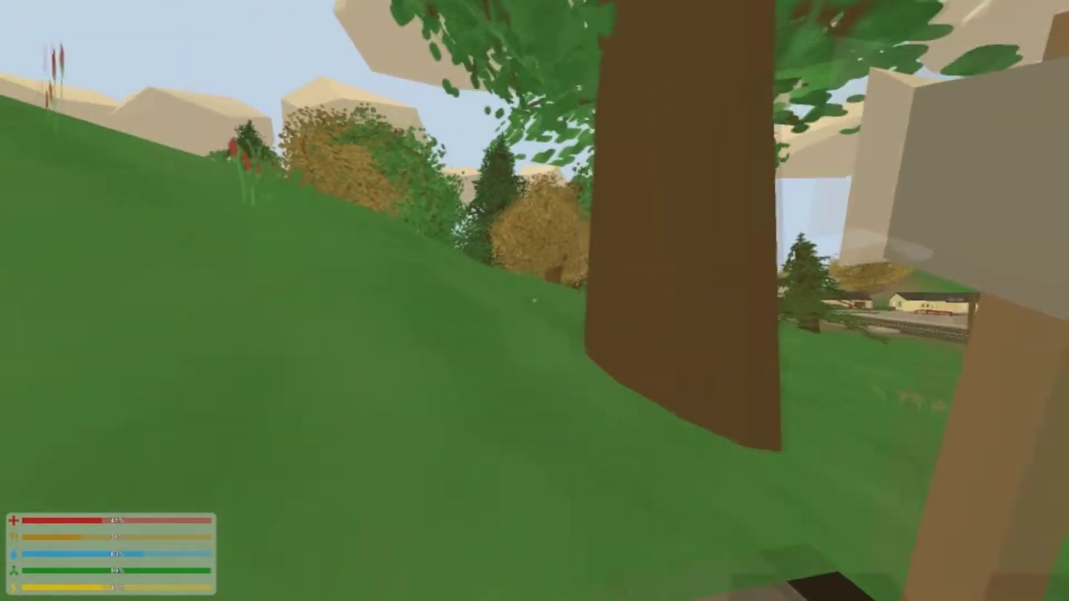
Check the inventory, then walk along the road to the log cabin and teammate
{"action": "key", "text": "g"}
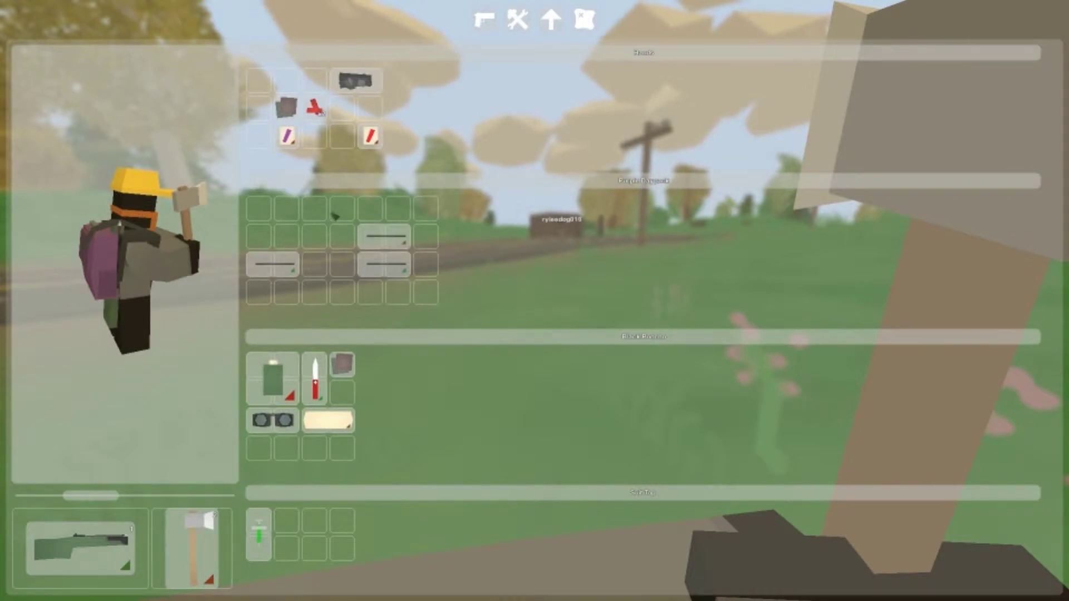
{"action": "key", "text": "g"}
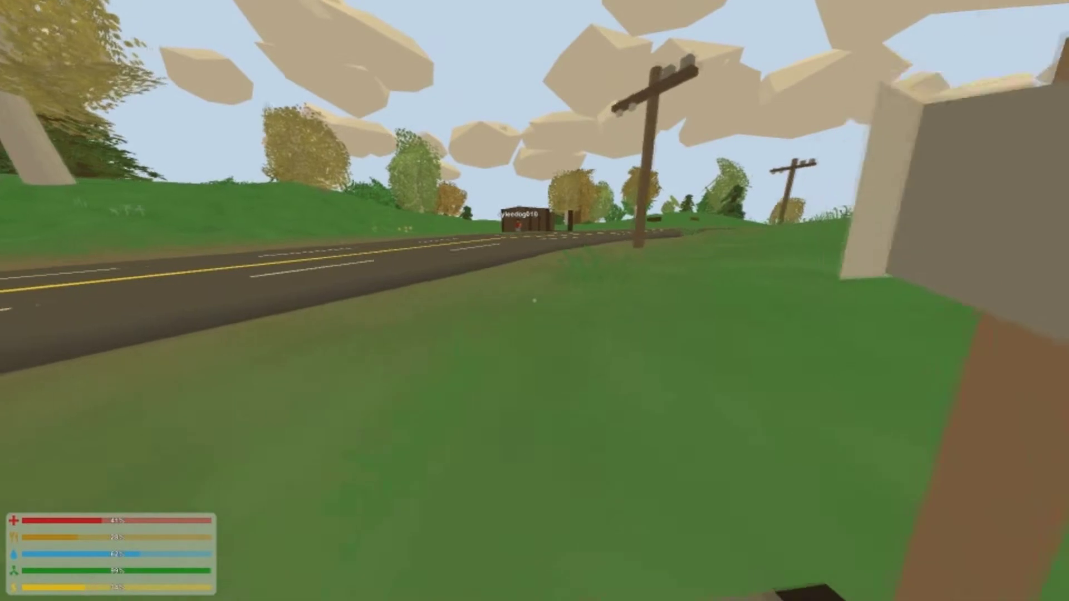
{"action": "key", "text": "w"}
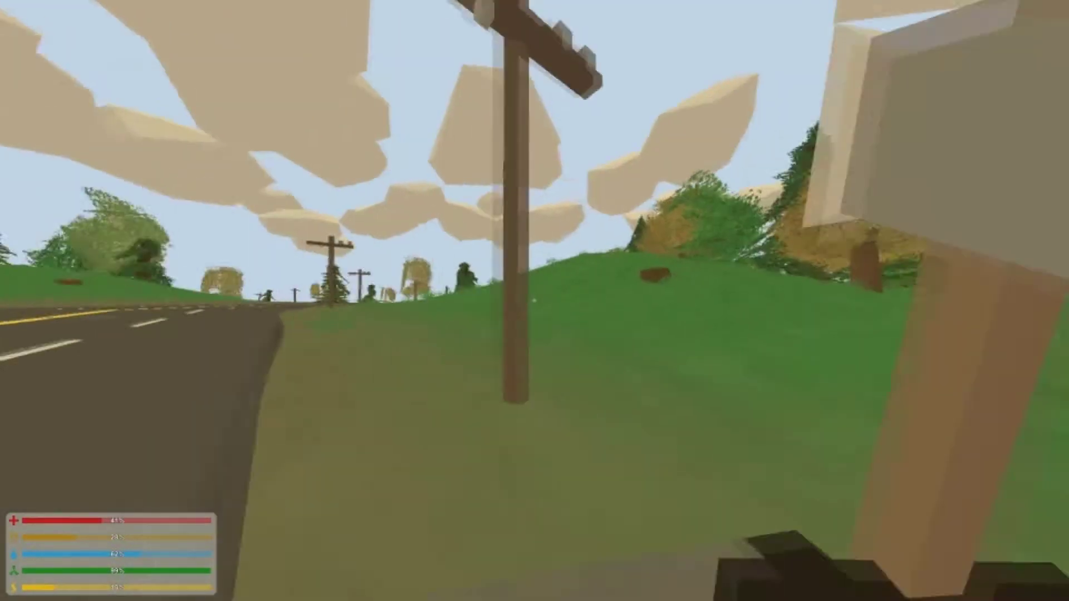
{"action": "key", "text": "w"}
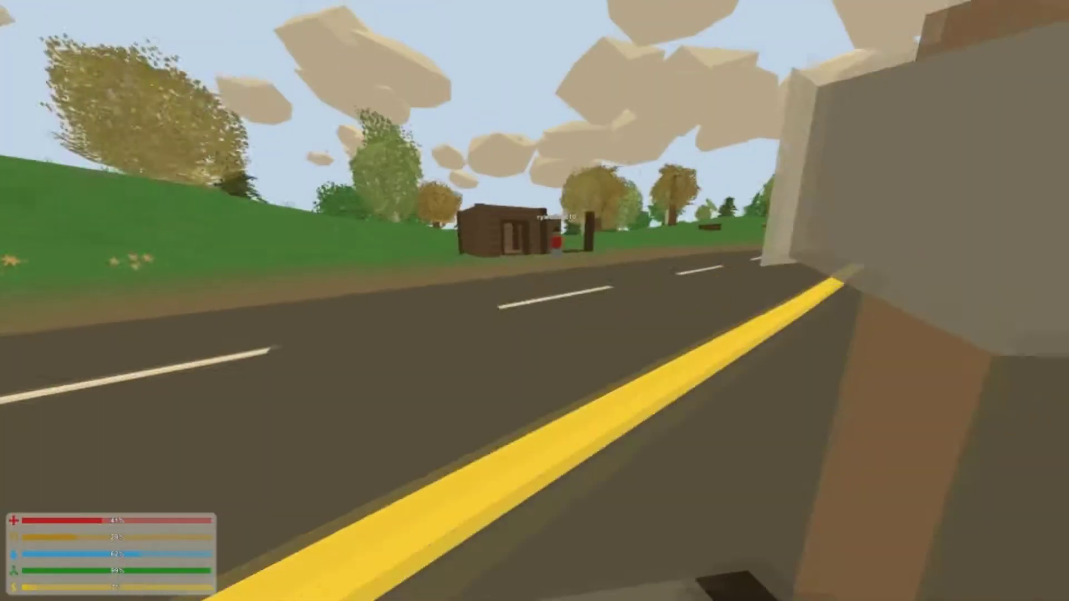
{"action": "key", "text": "w"}
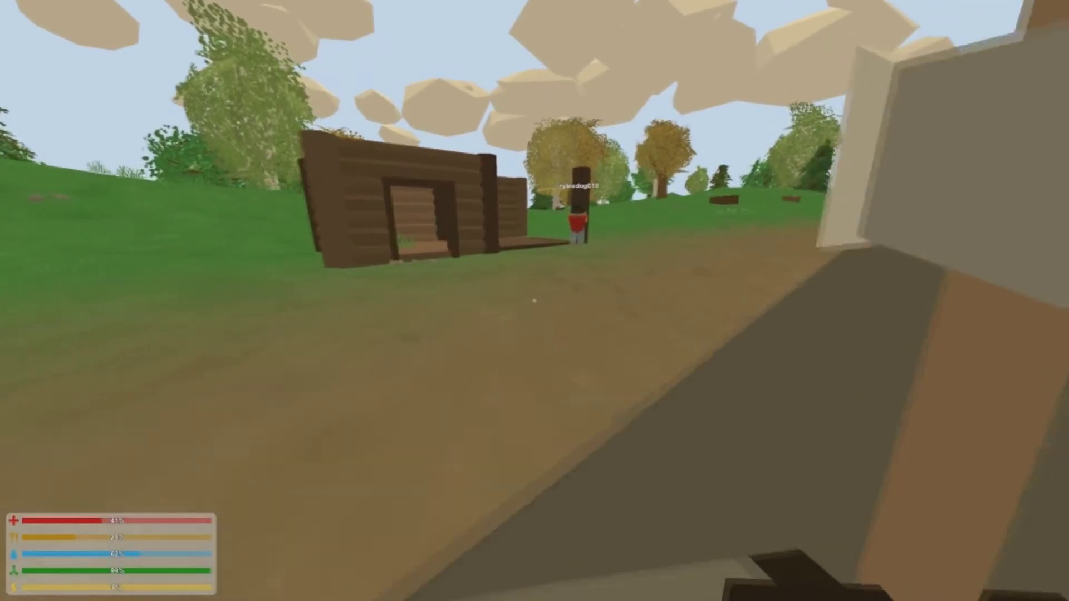
{"action": "key", "text": "w"}
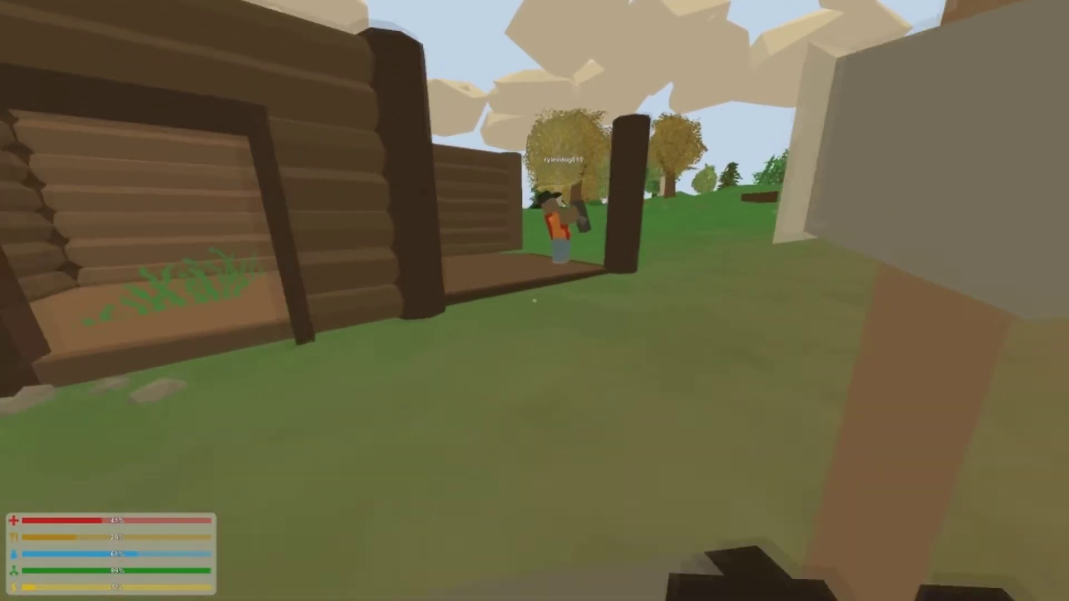
Equip the campfire from the inventory, ready to place
{"action": "key", "text": "g"}
{"action": "key", "text": "g"}
{"action": "key", "text": "w"}
{"action": "key", "text": "g"}
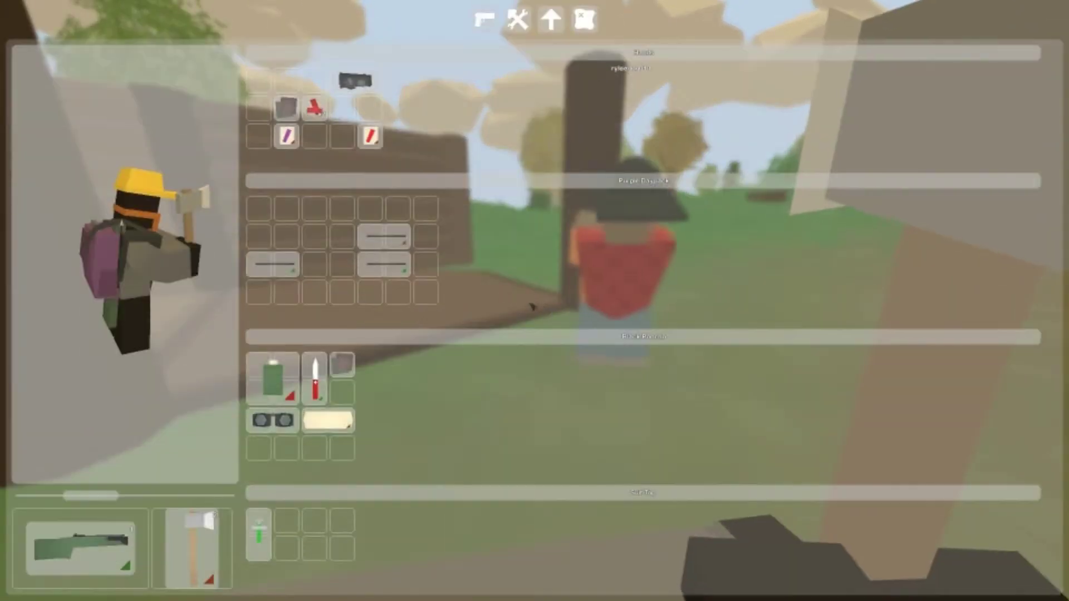
{"action": "left_click", "coordinate": [356, 81]}
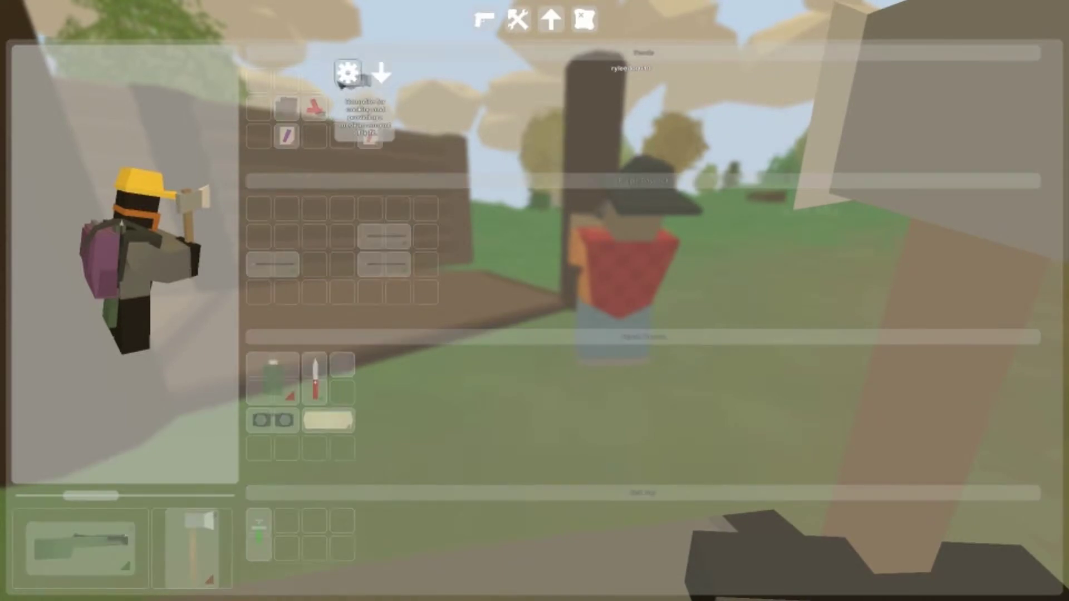
{"action": "key", "text": "g"}
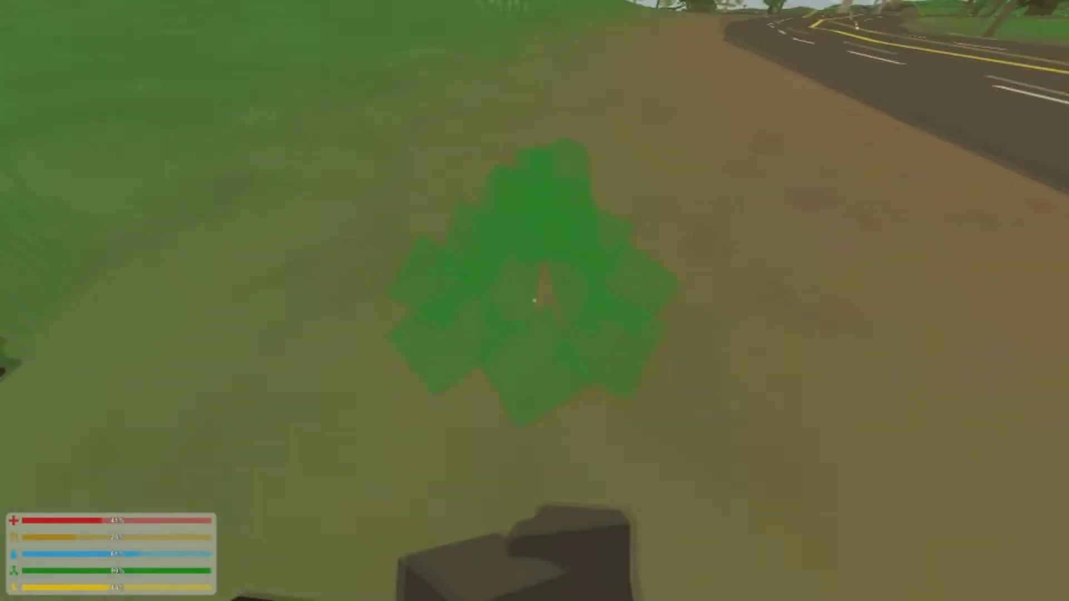
Place the campfire on the dirt beside the cabin and walk around it
{"action": "key", "text": "w"}
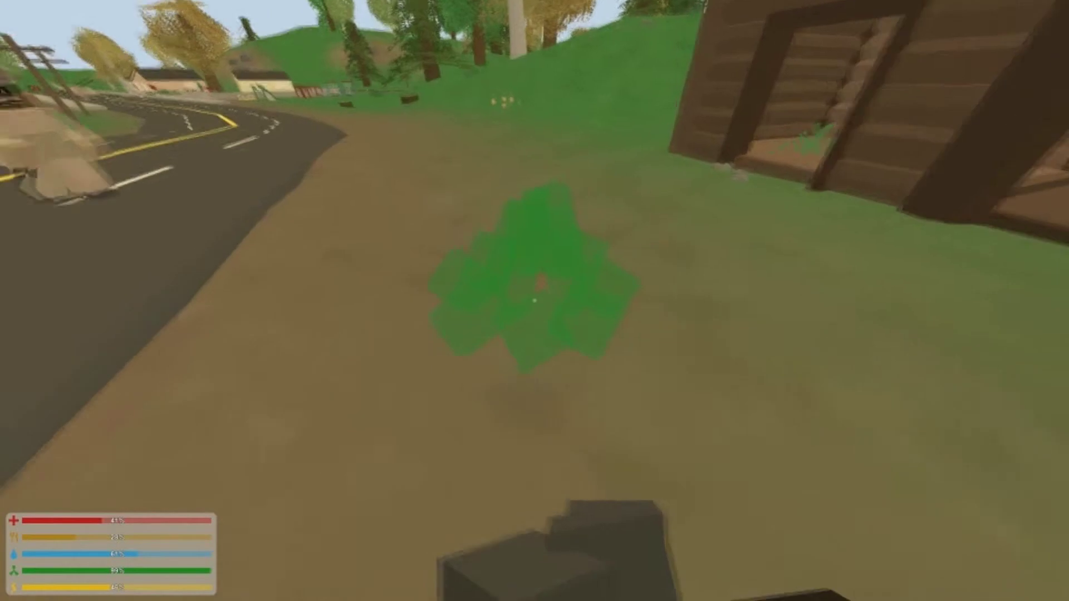
{"action": "left_click", "coordinate": [534, 302]}
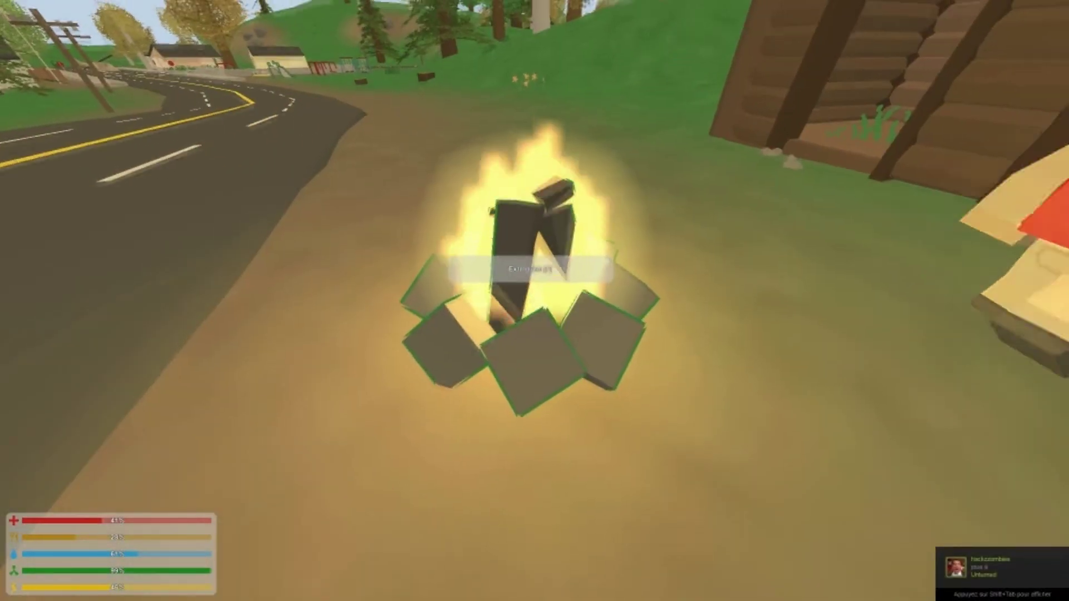
{"action": "key", "text": "w"}
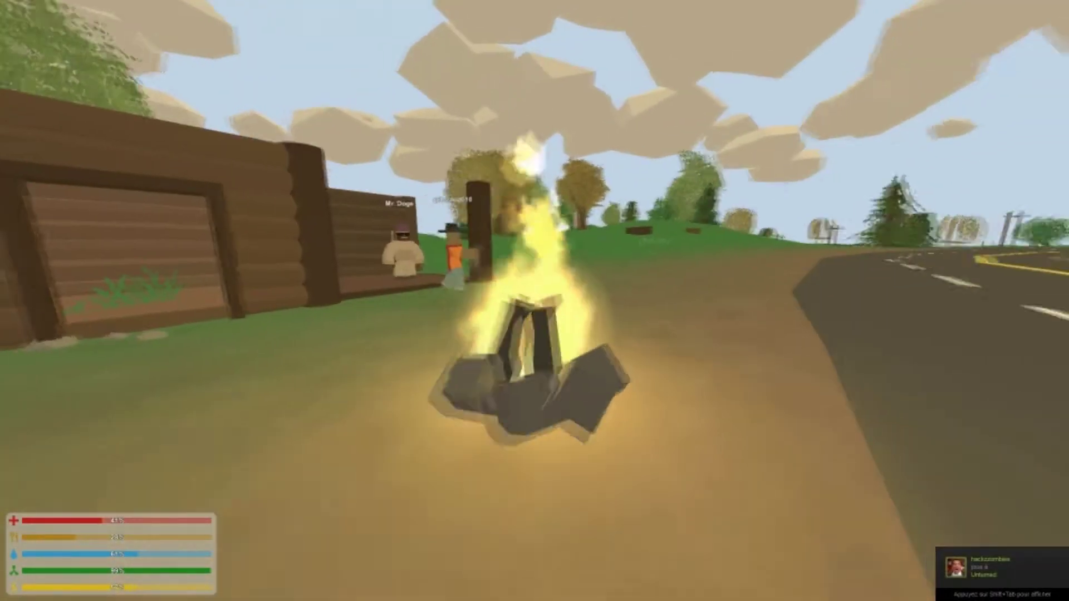
{"action": "key", "text": "s"}
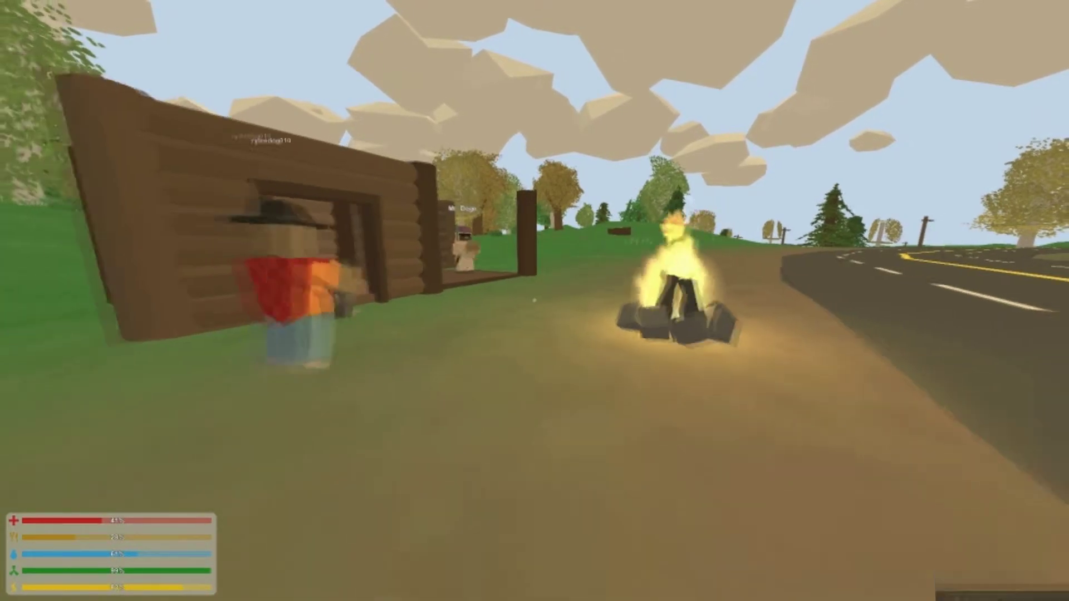
Back away from the campfire, check the inventory, and approach the wooden wall
{"action": "key", "text": "s"}
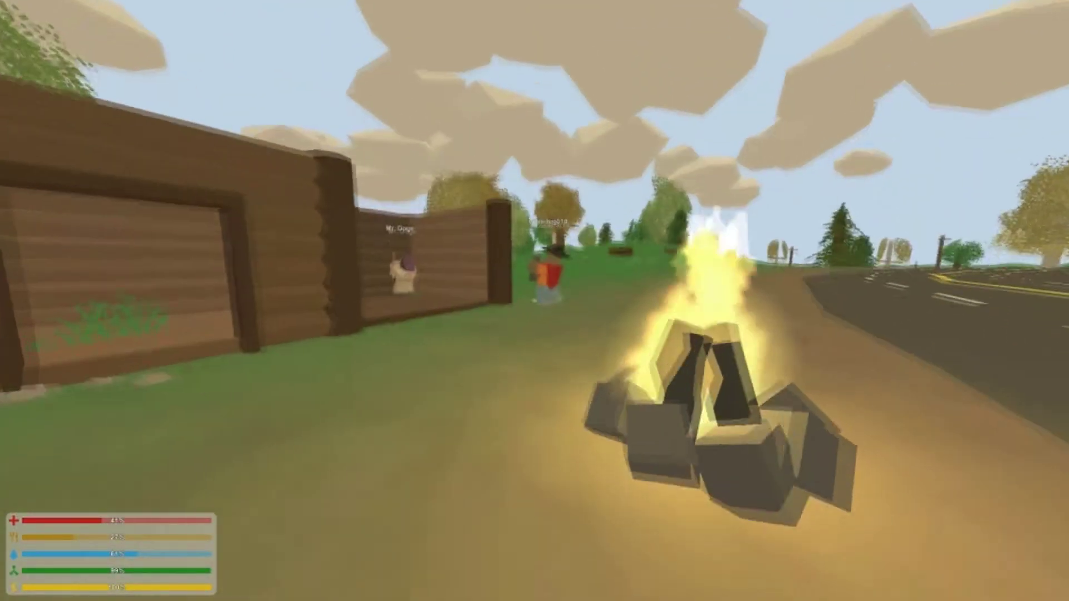
{"action": "key", "text": "g"}
{"action": "key", "text": "g"}
{"action": "key", "text": "g"}
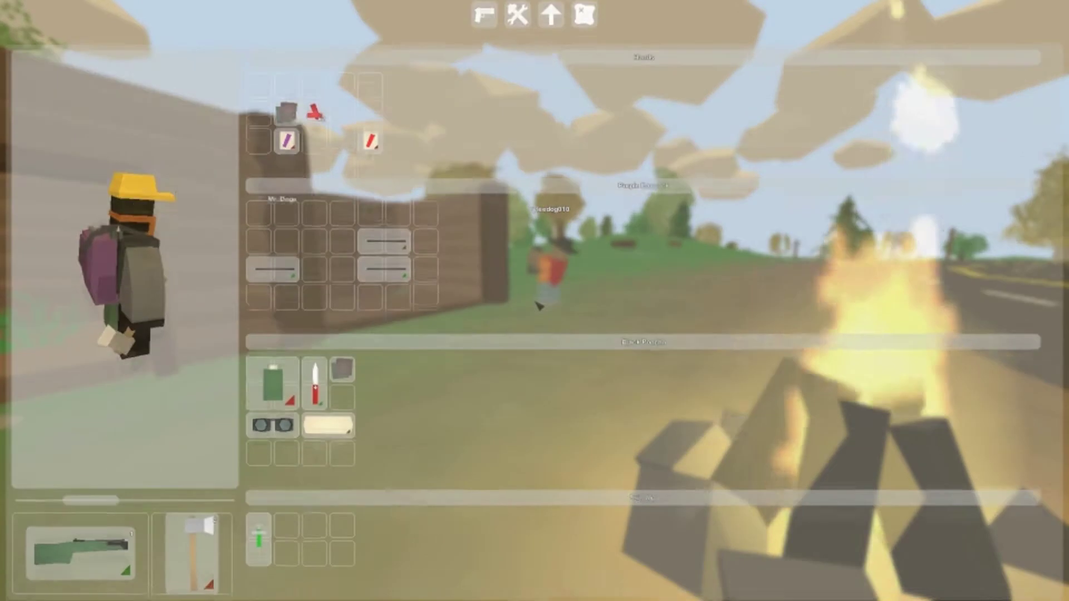
{"action": "key", "text": "g"}
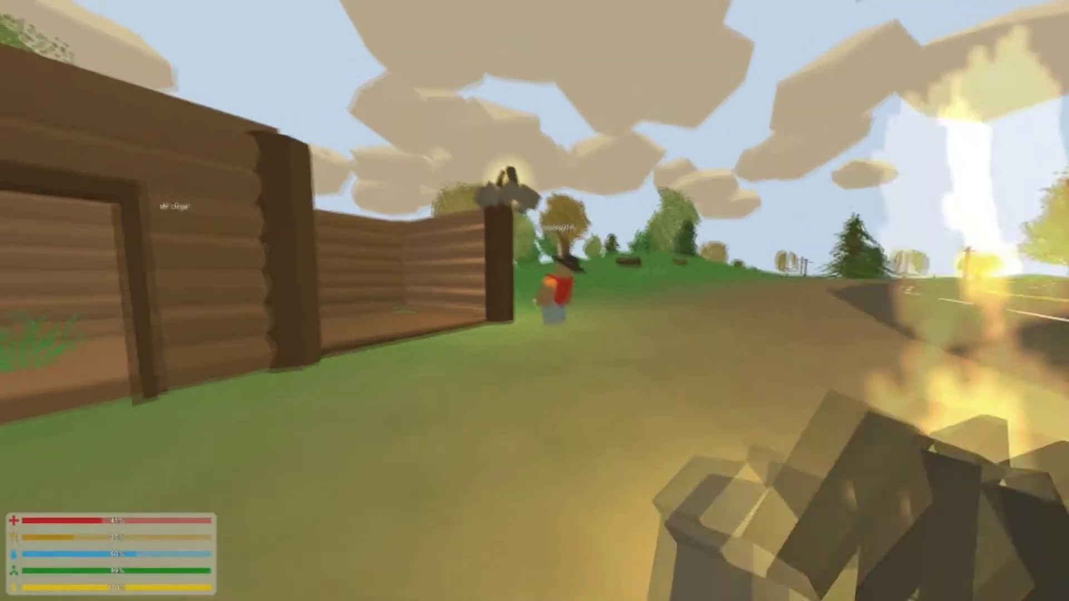
{"action": "key", "text": "w"}
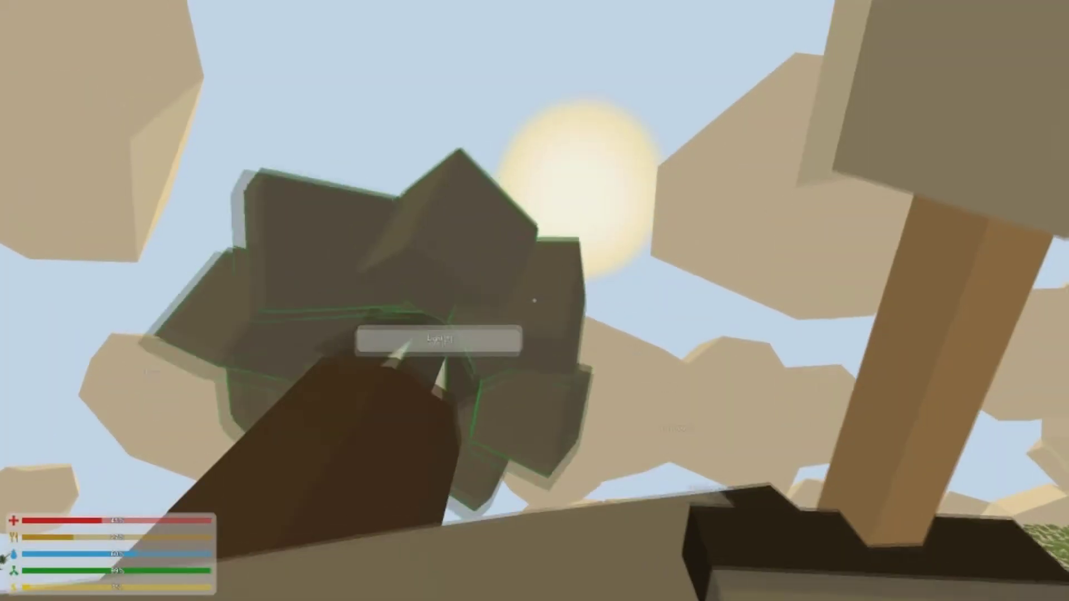
Put out and relight the campfire several times, leaving it burning
{"action": "key", "text": "f"}
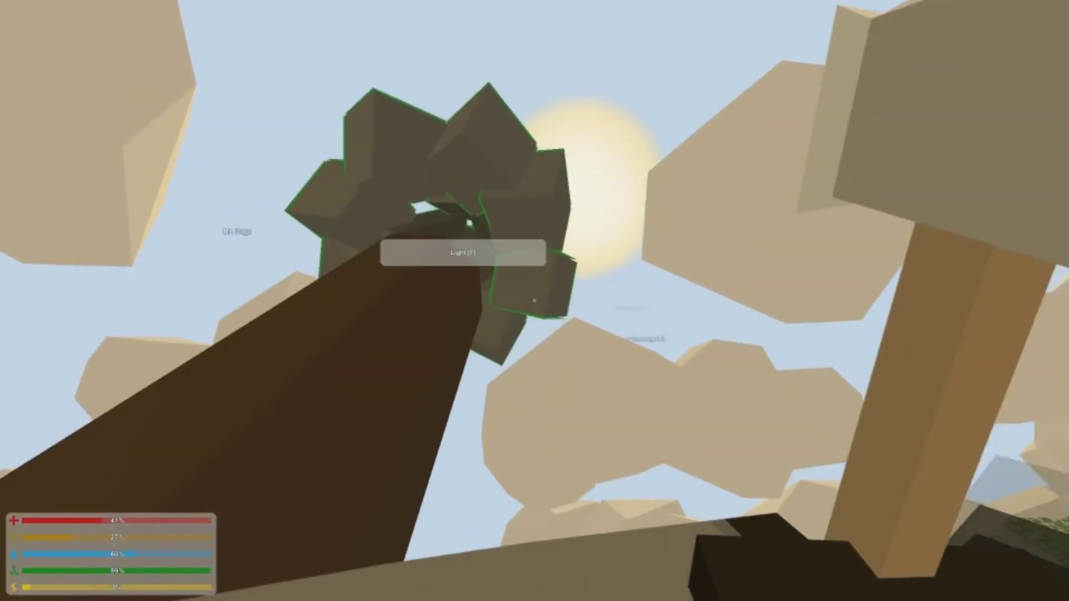
{"action": "key", "text": "f"}
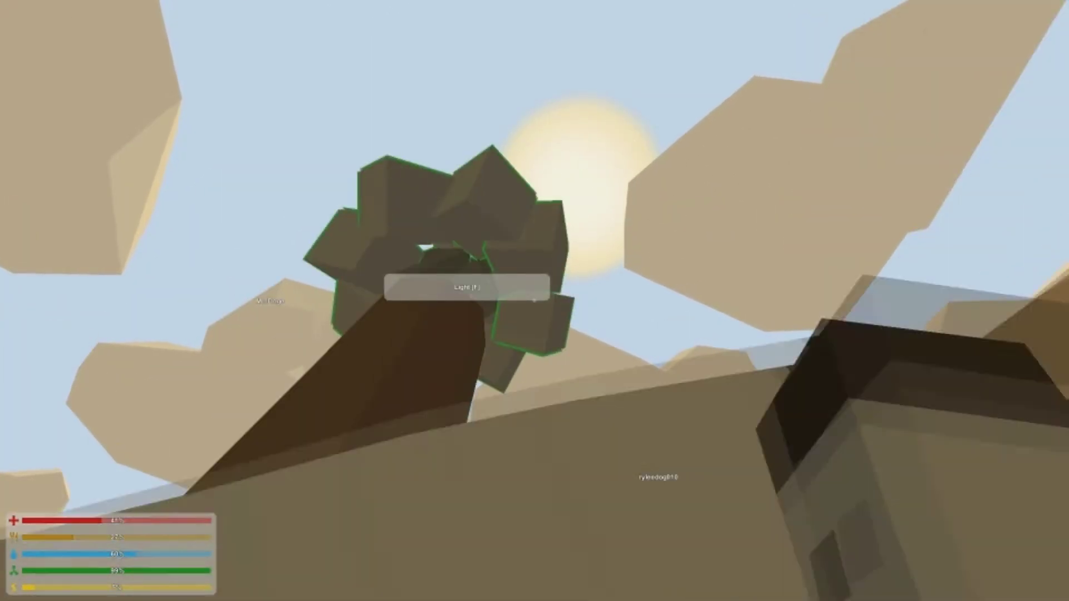
{"action": "key", "text": "f"}
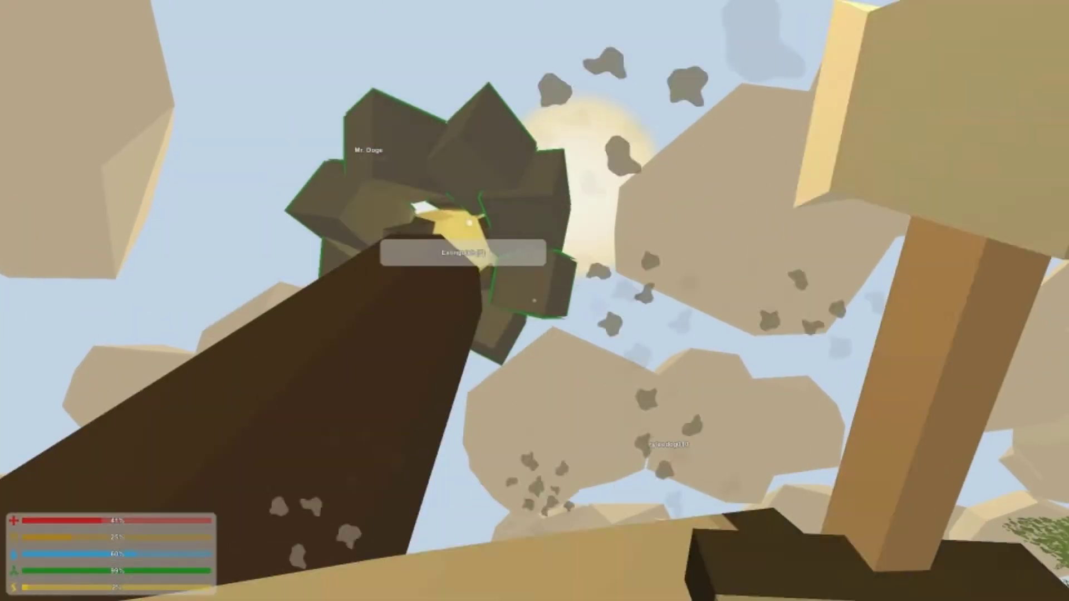
{"action": "key", "text": "f"}
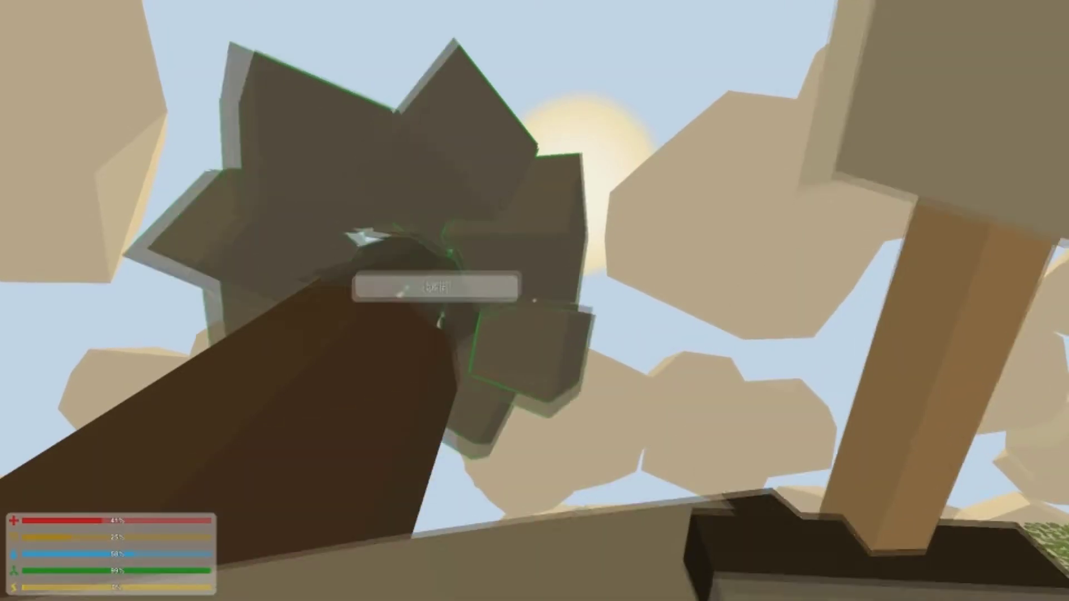
{"action": "key", "text": "f"}
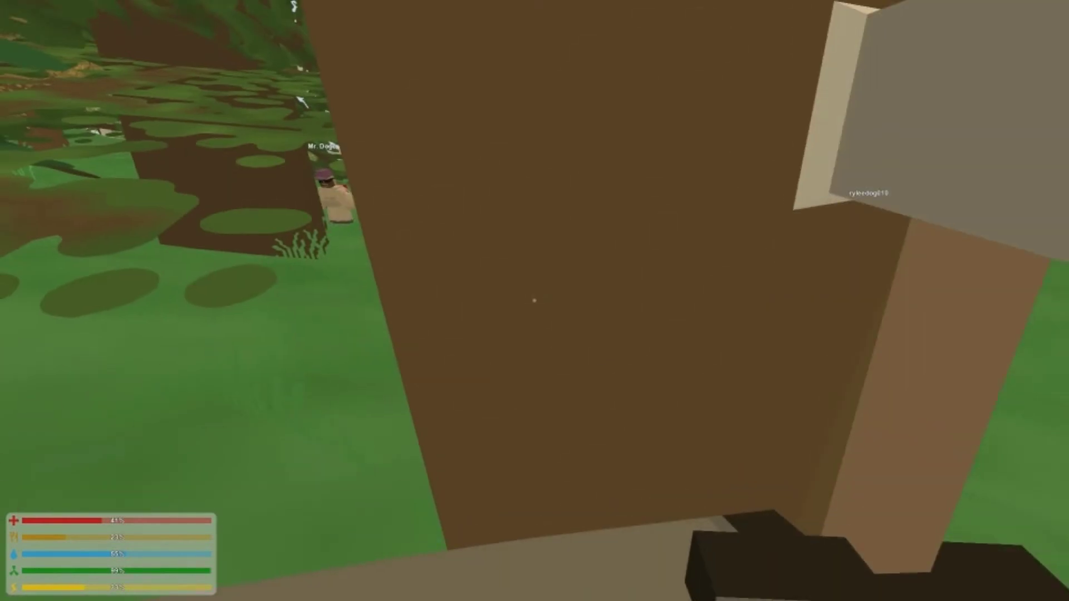
Fell the tree with four axe chops
{"action": "left_click", "coordinate": [535, 301]}
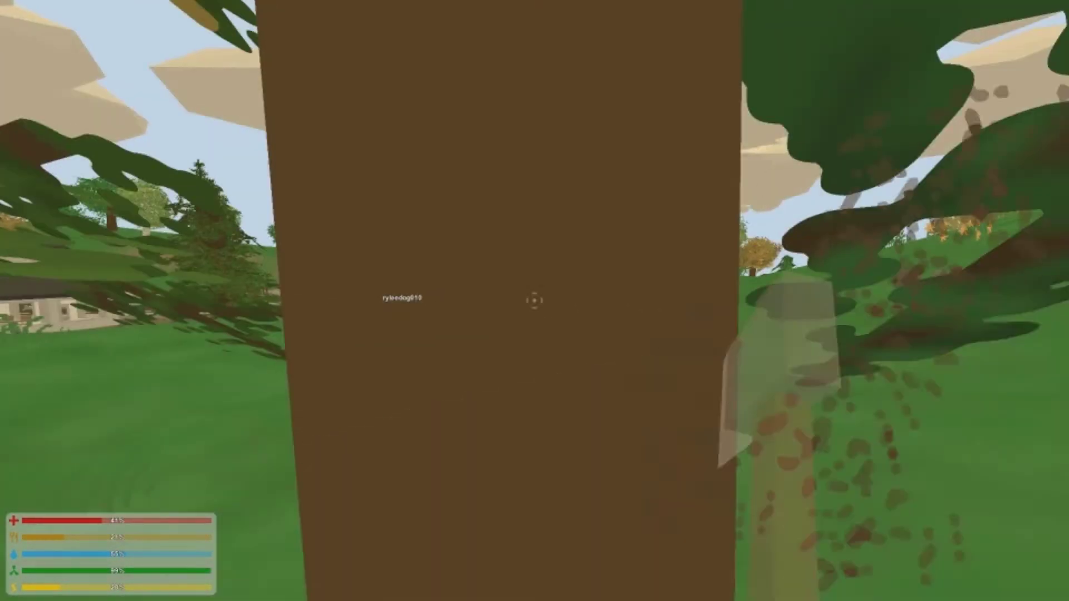
{"action": "left_click", "coordinate": [534, 301]}
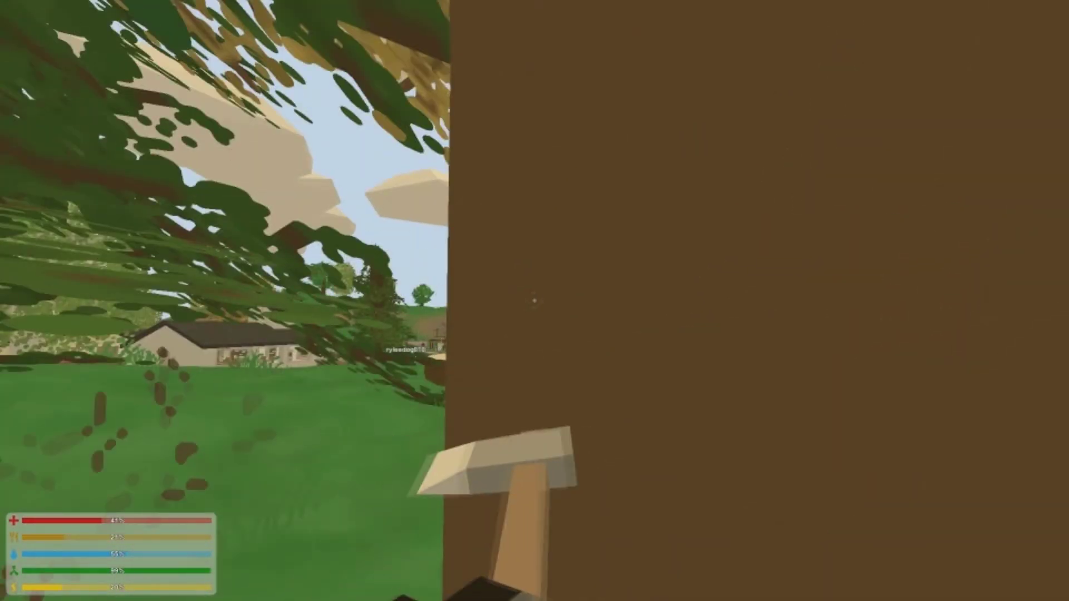
{"action": "left_click", "coordinate": [534, 302]}
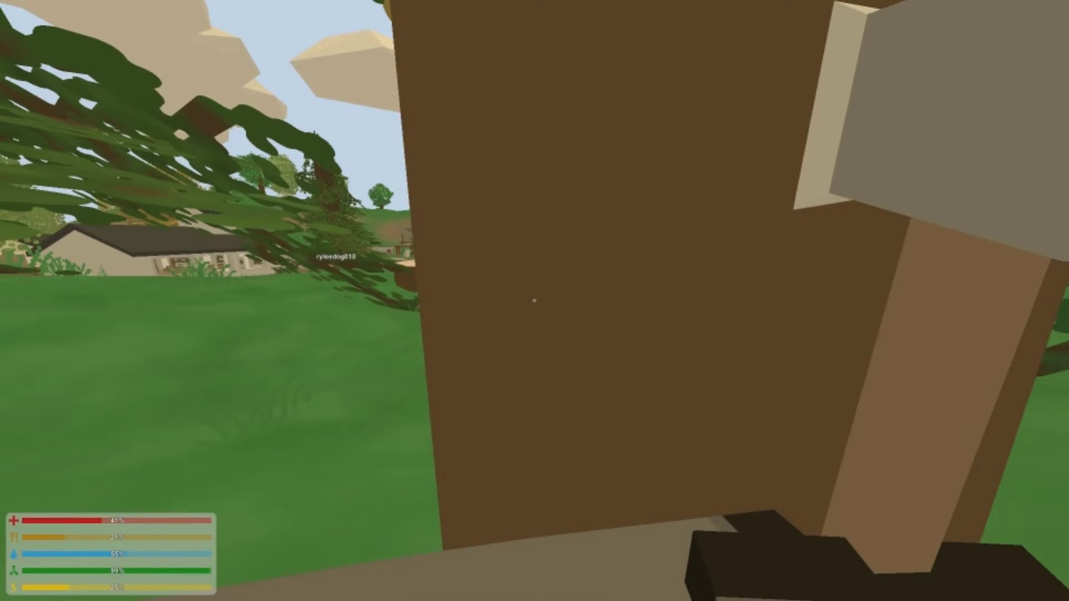
{"action": "left_click", "coordinate": [535, 300]}
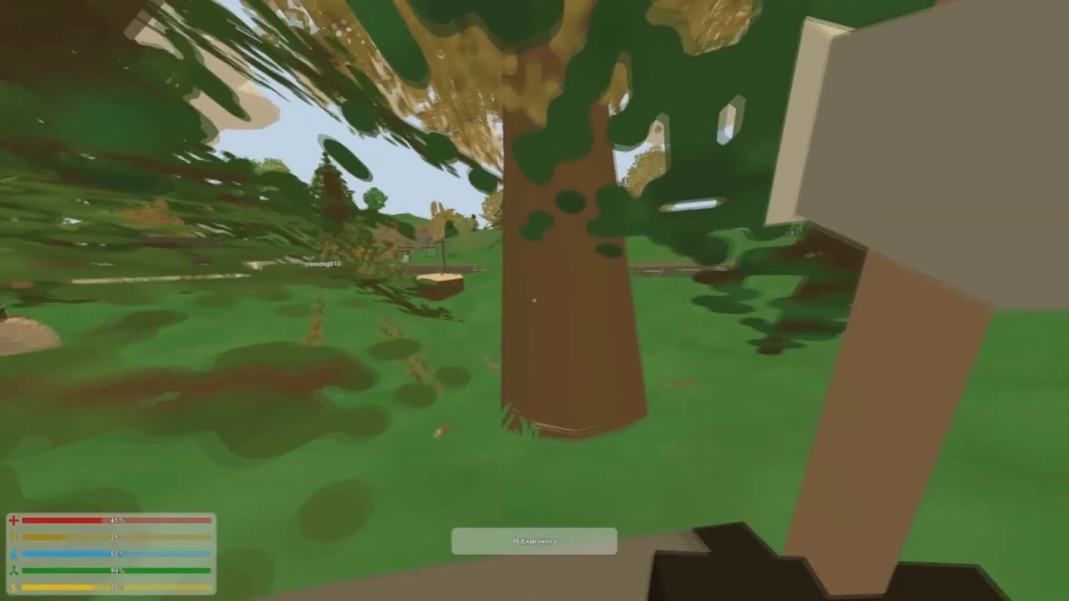
Use the axe's inventory options to stop holding the axe
{"action": "key", "text": "g"}
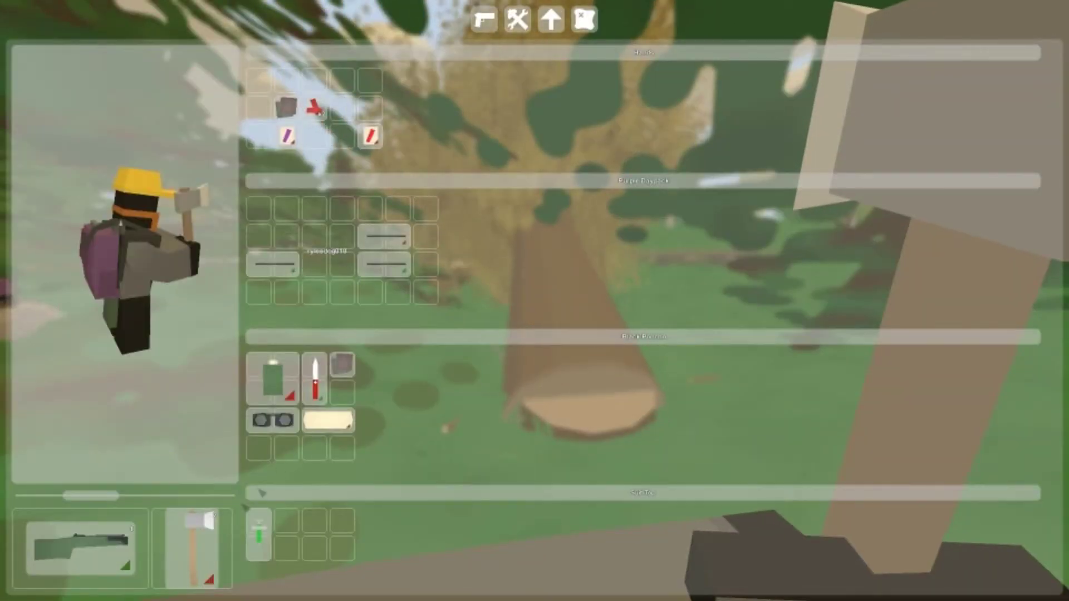
{"action": "left_click", "coordinate": [197, 545]}
{"action": "left_click", "coordinate": [178, 520]}
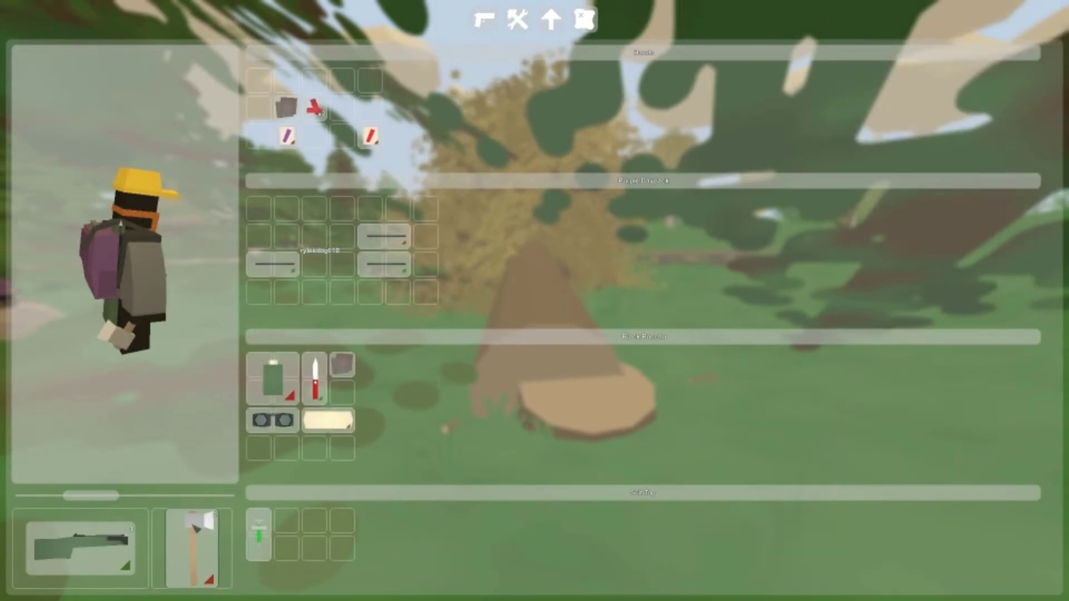
{"action": "key", "text": "g"}
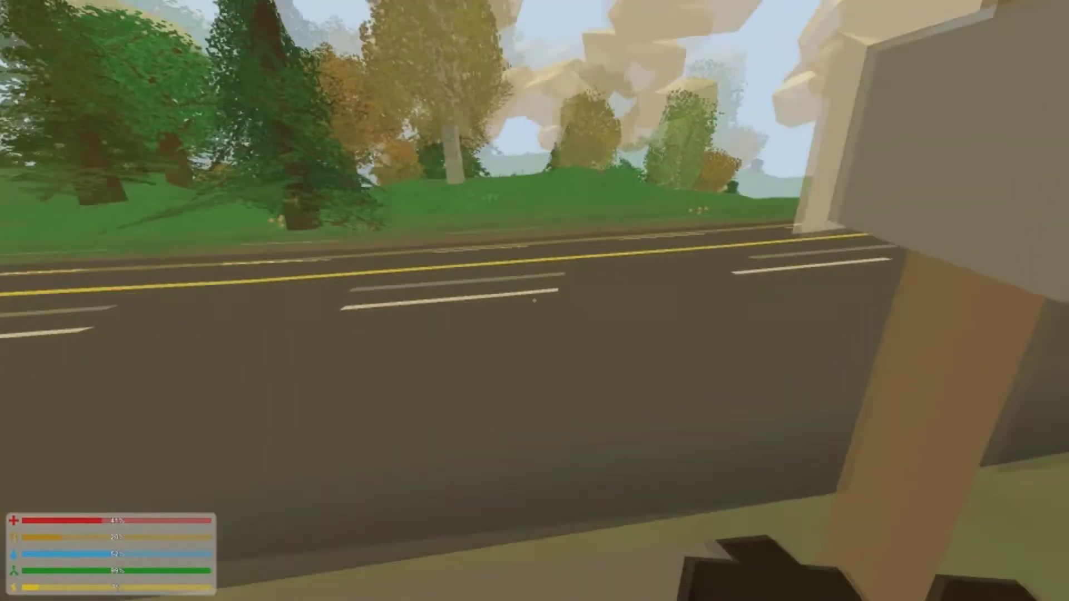
Check the inventory, then walk down the road toward the other player
{"action": "key", "text": "g"}
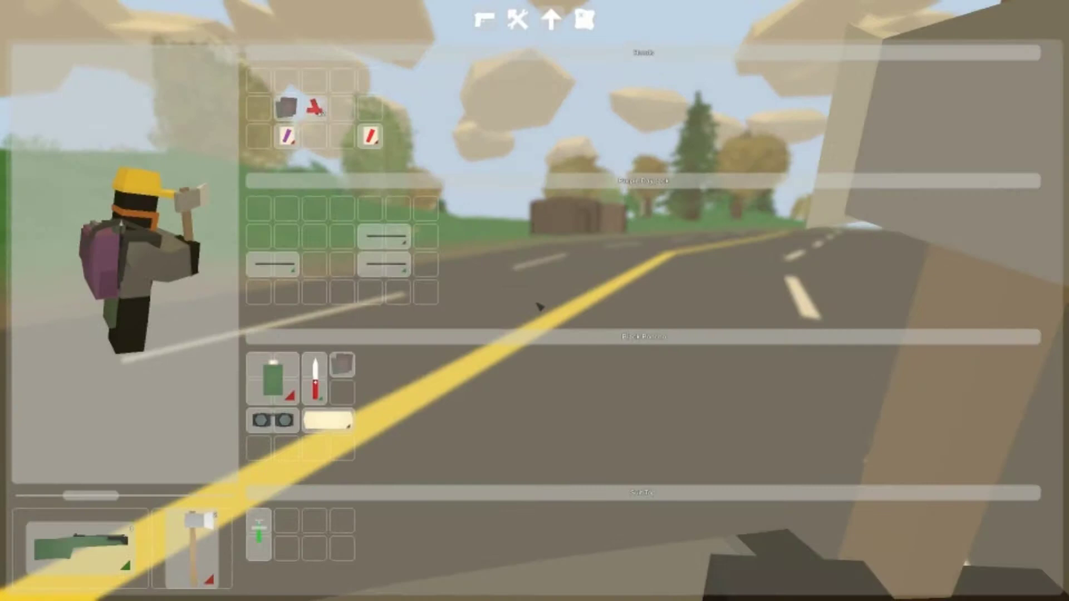
{"action": "key", "text": "g"}
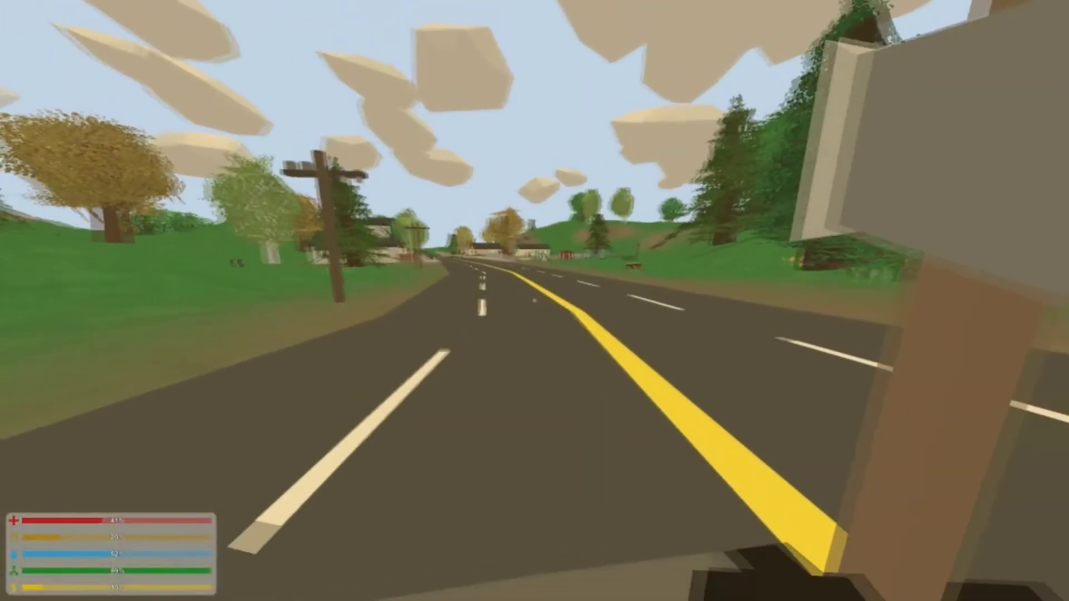
{"action": "key", "text": "w"}
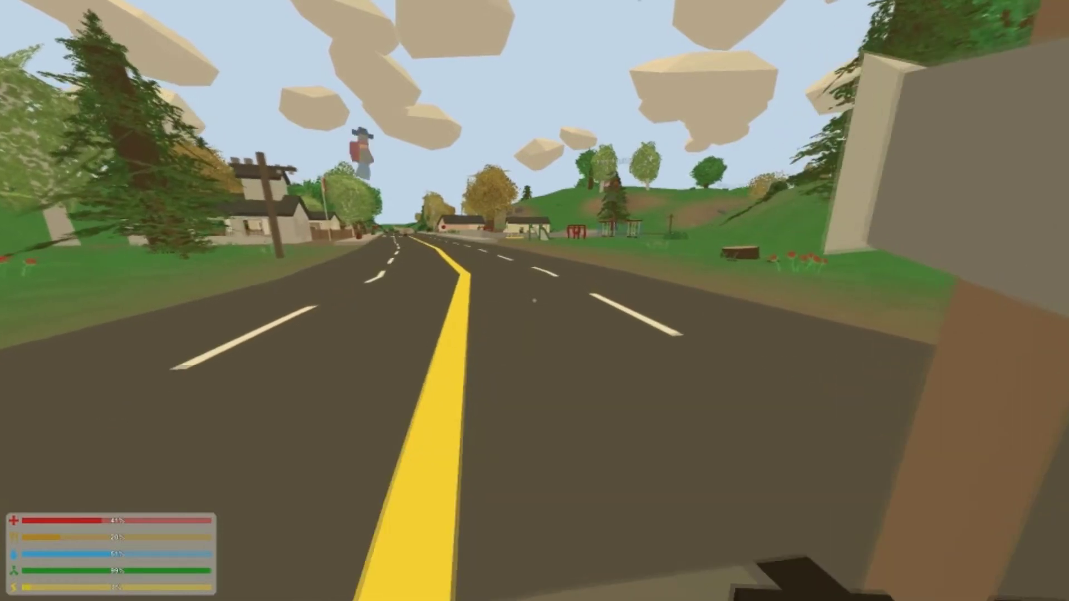
{"action": "key", "text": "w"}
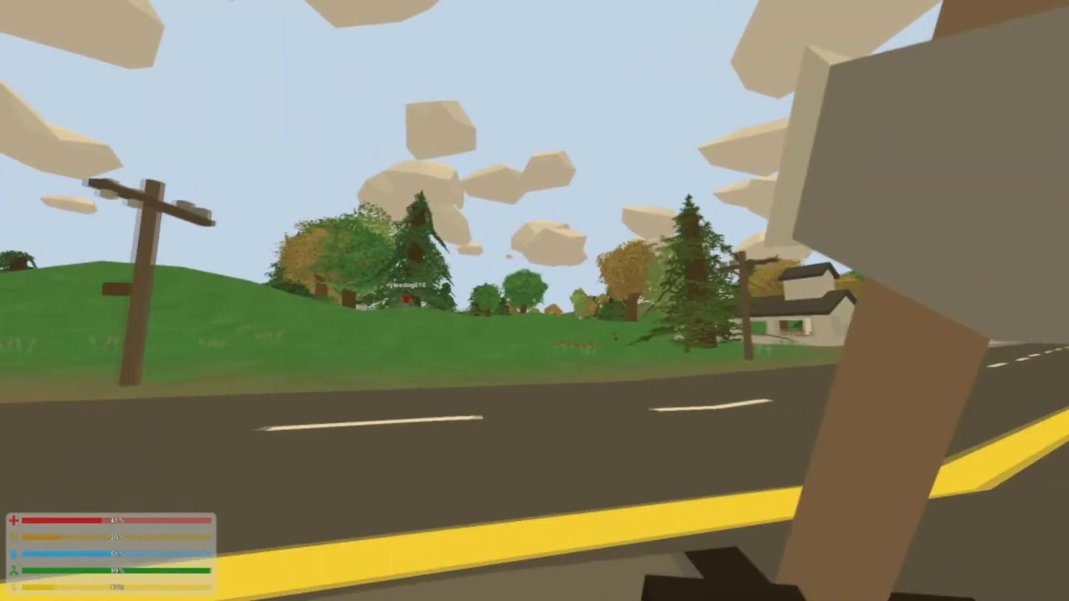
{"action": "key", "text": "w"}
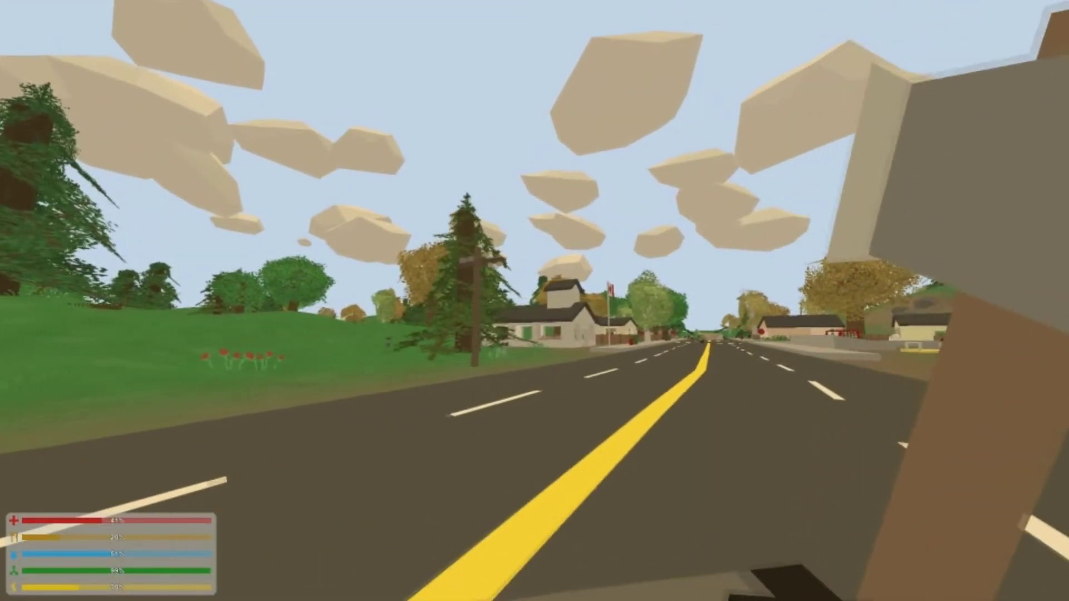
{"action": "key", "text": "w"}
{"action": "key", "text": "w"}
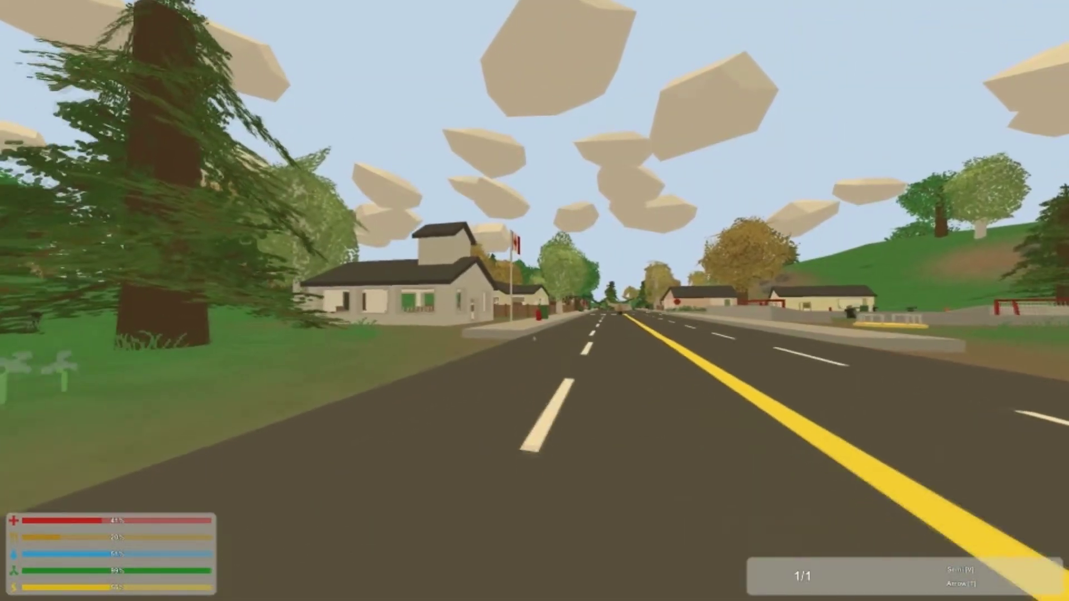
Swap the crossbow for the melee tool and climb through the schoolhouse window
{"action": "key", "text": "w"}
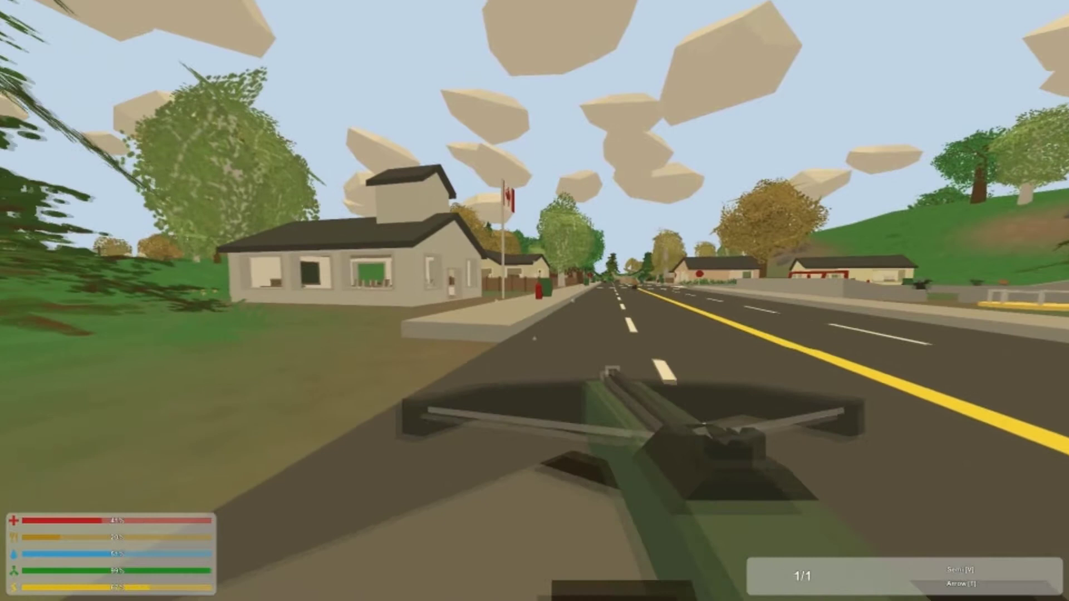
{"action": "key", "text": "2"}
{"action": "key", "text": "w"}
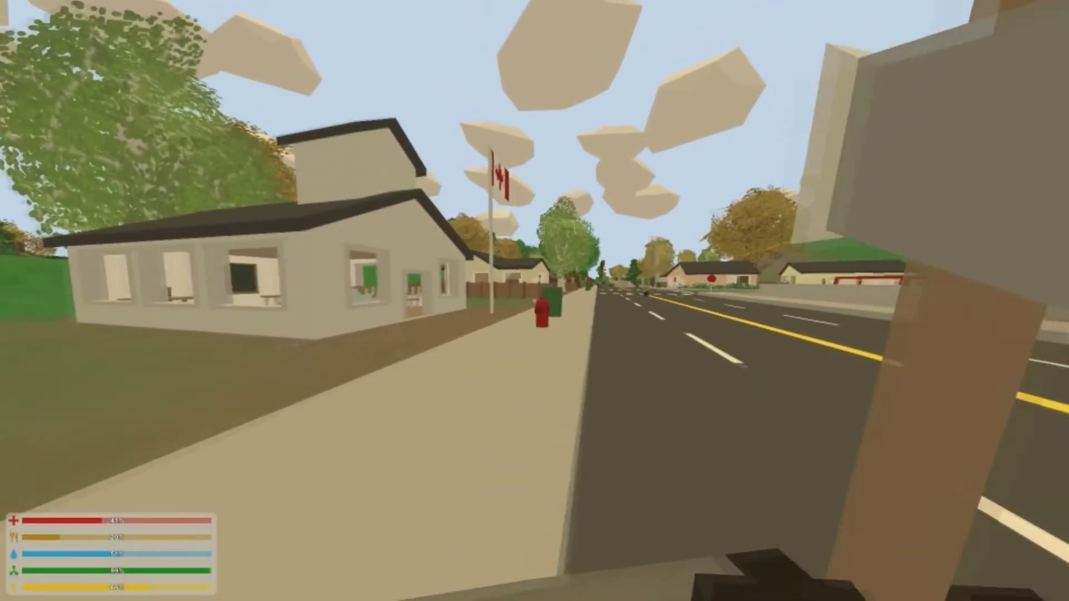
{"action": "key", "text": "w"}
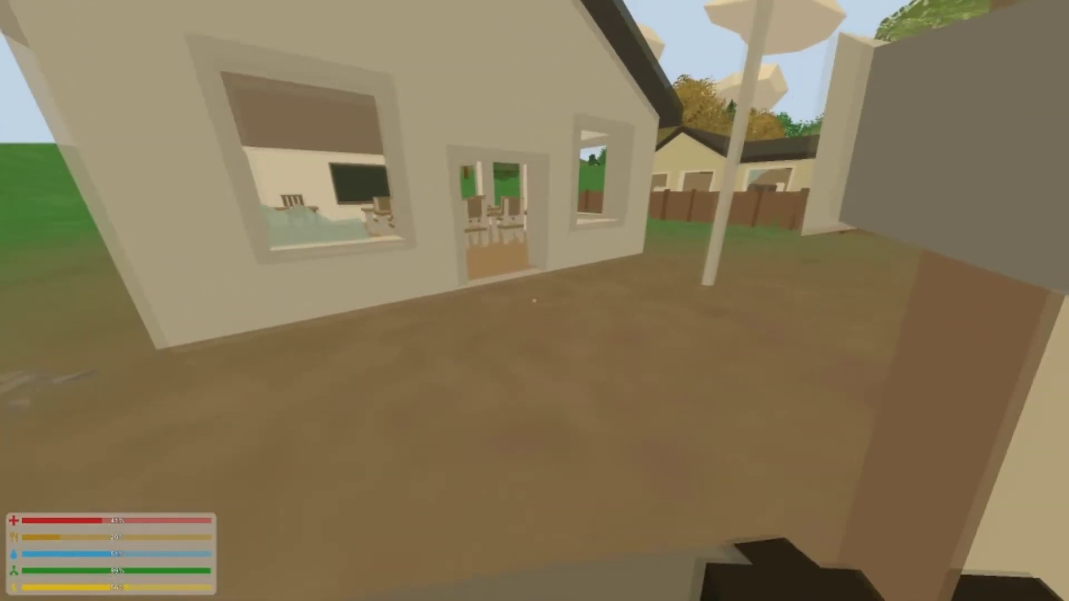
{"action": "key", "text": "w"}
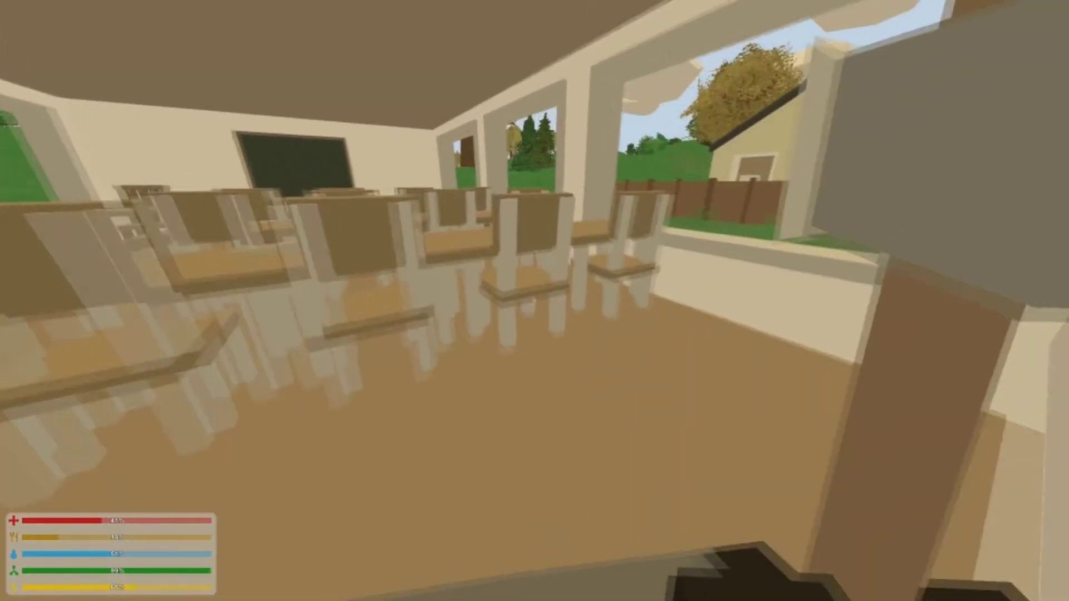
{"action": "key", "text": "w"}
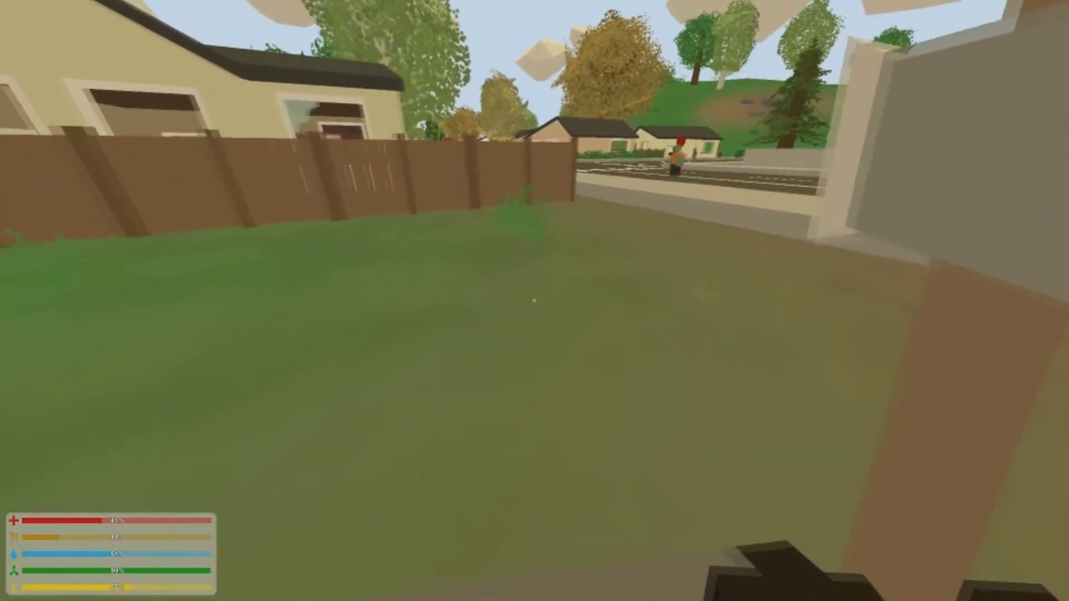
{"action": "key", "text": "w"}
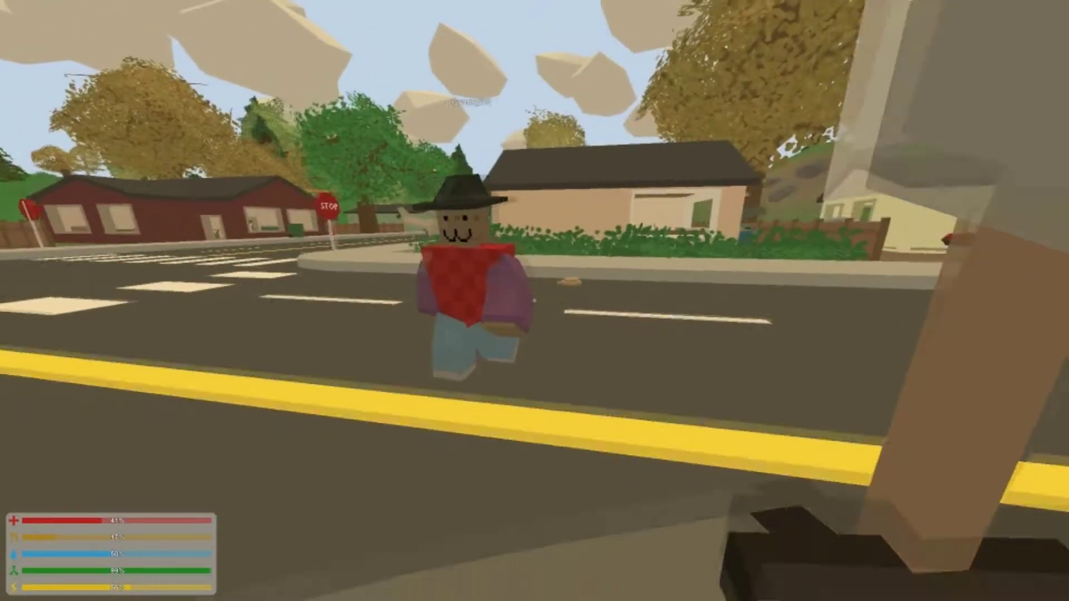
Strike an approaching zombie on the way back to the cabin
{"action": "left_click", "coordinate": [535, 302]}
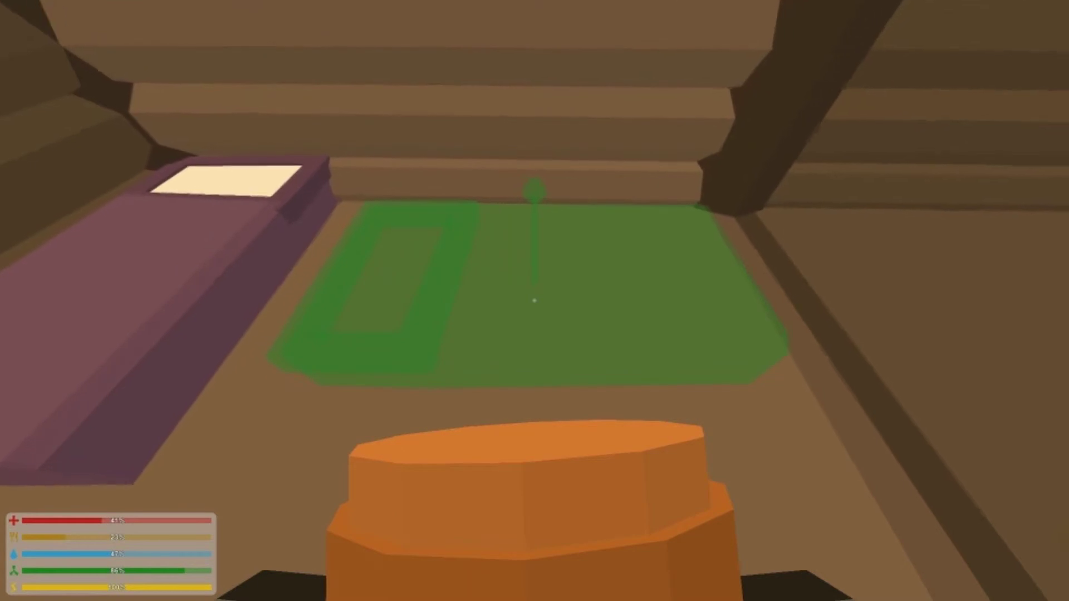
Place the orange bedroll on the cabin floor and switch to the medkit
{"action": "left_click", "coordinate": [534, 301]}
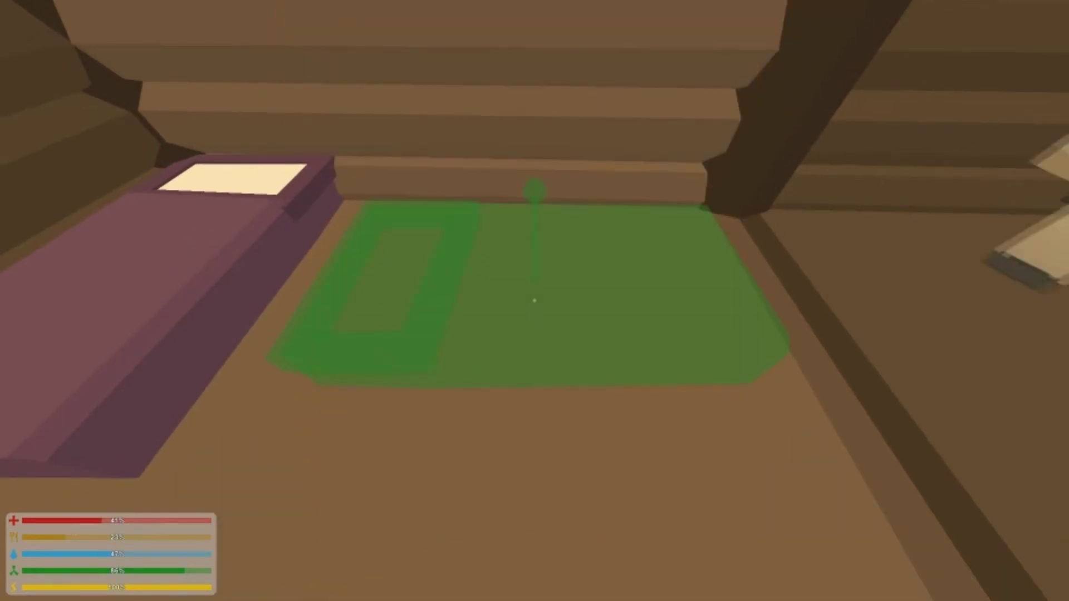
{"action": "key", "text": "2"}
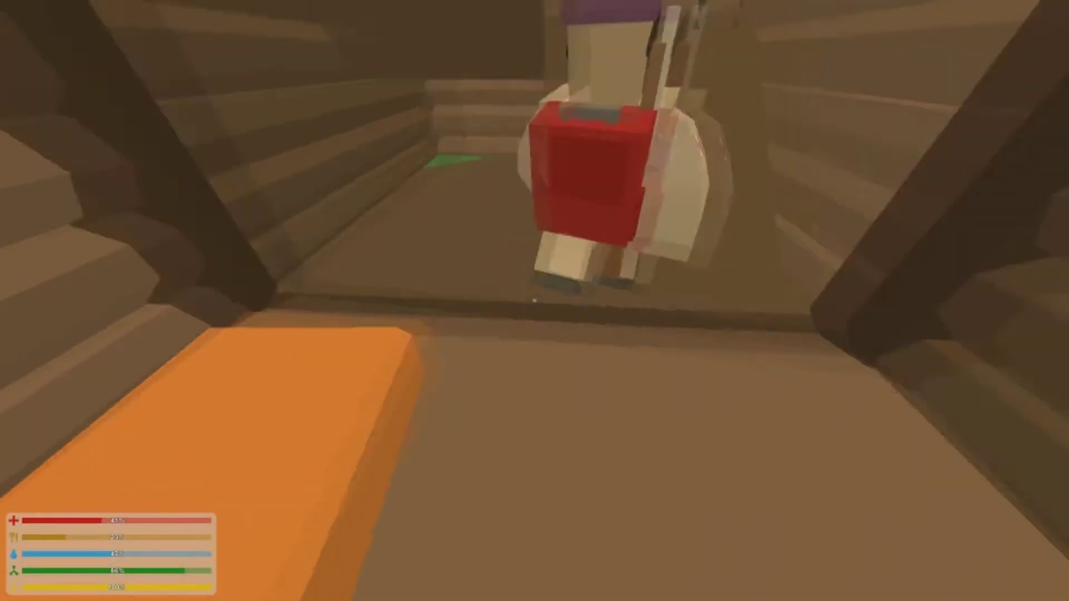
{"action": "key", "text": "w"}
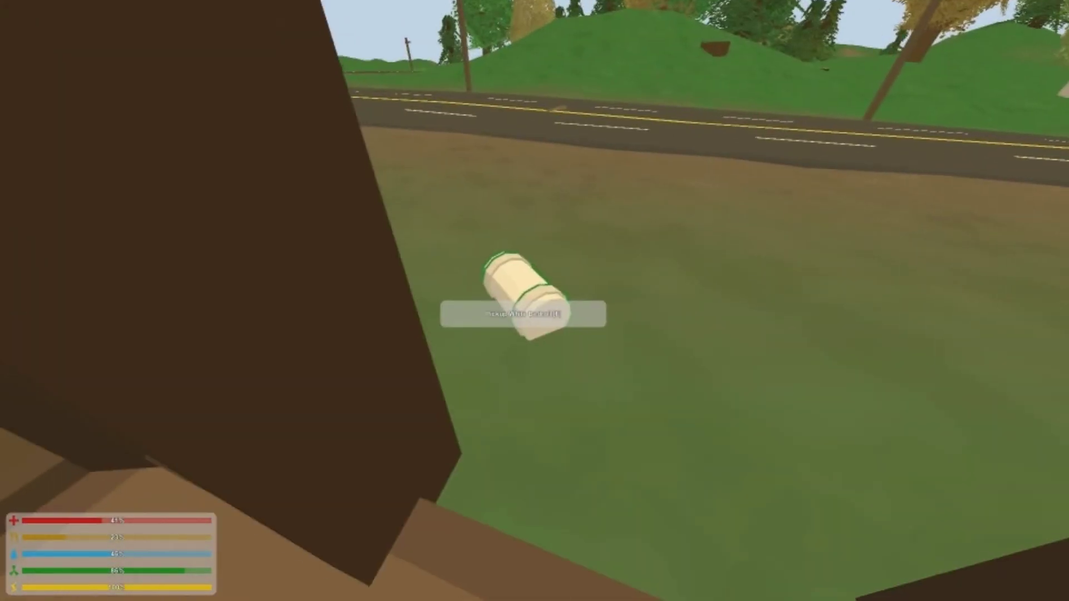
{"action": "key", "text": "w"}
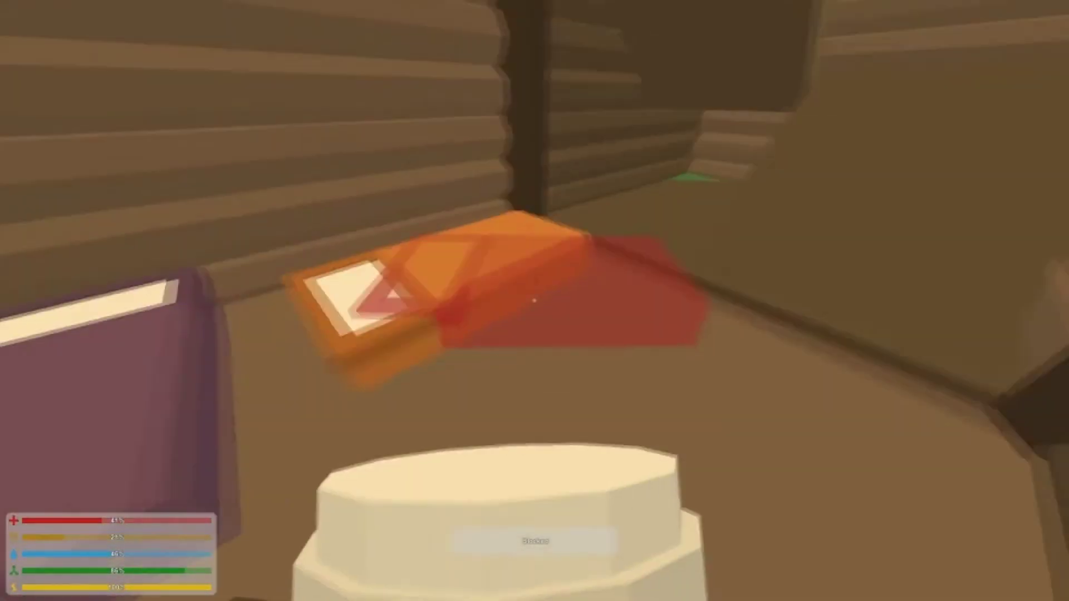
Swap the held bedroll for another item from the inventory
{"action": "key", "text": "g"}
{"action": "key", "text": "g"}
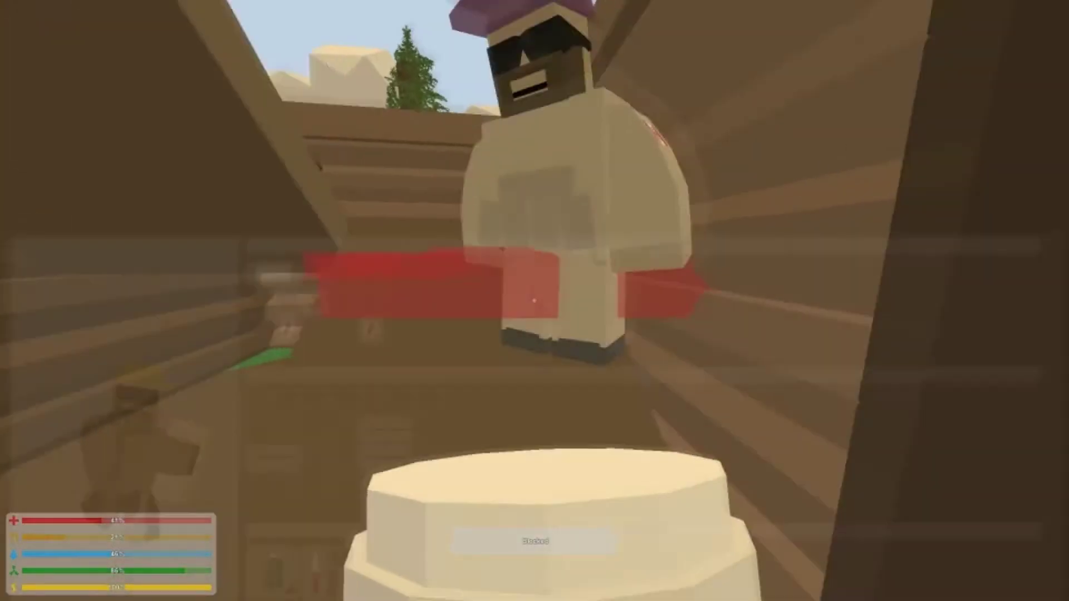
{"action": "key", "text": "g"}
{"action": "key", "text": "g"}
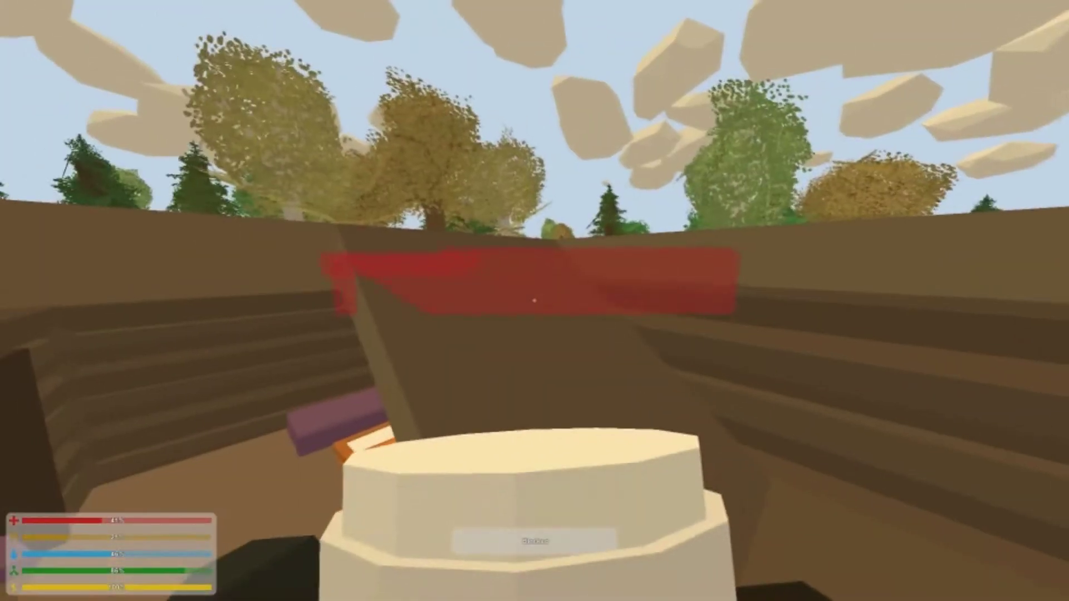
{"action": "key", "text": "g"}
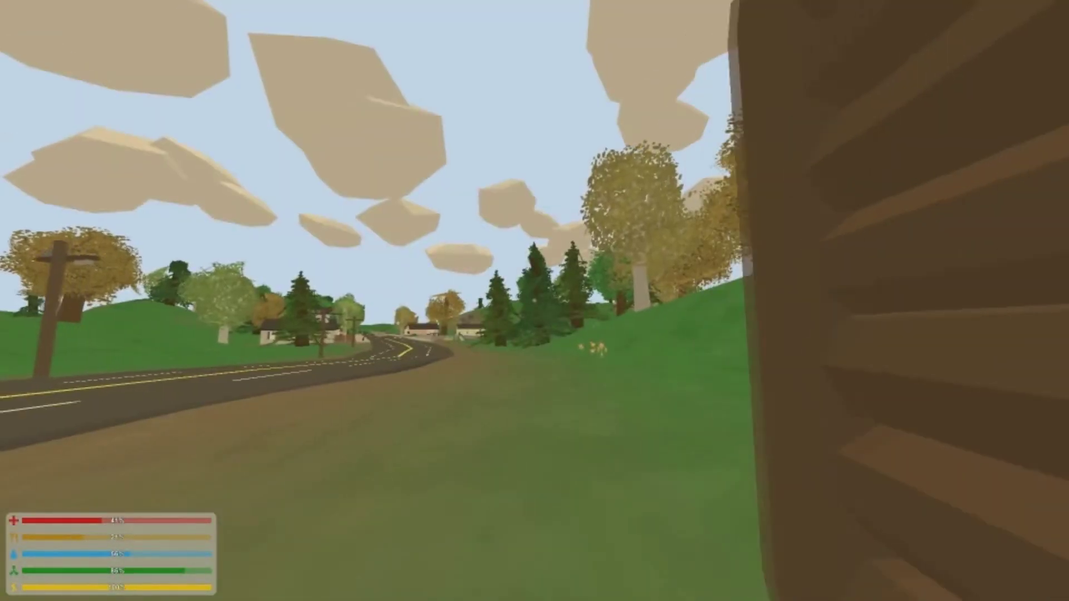
{"action": "key", "text": "w"}
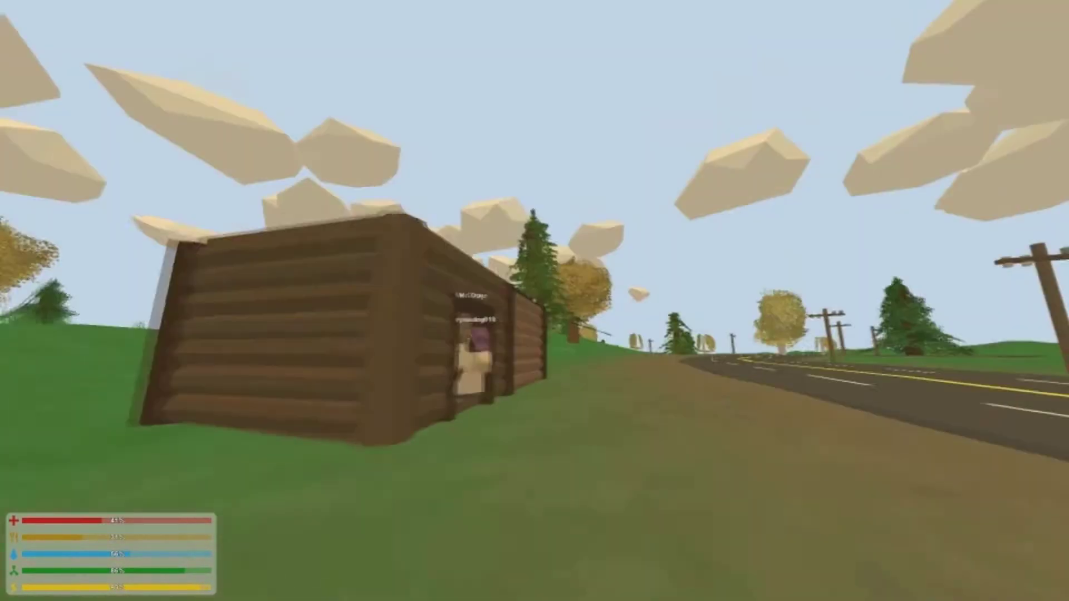
Walk out of the cabin along the road and bring up the inventory
{"action": "key", "text": "w"}
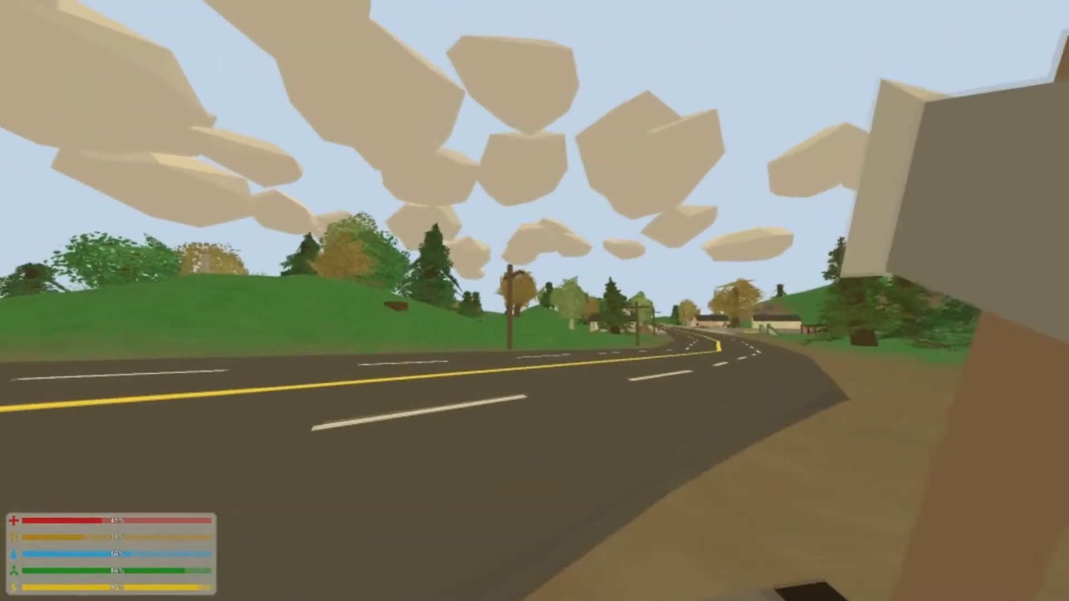
{"action": "key", "text": "w"}
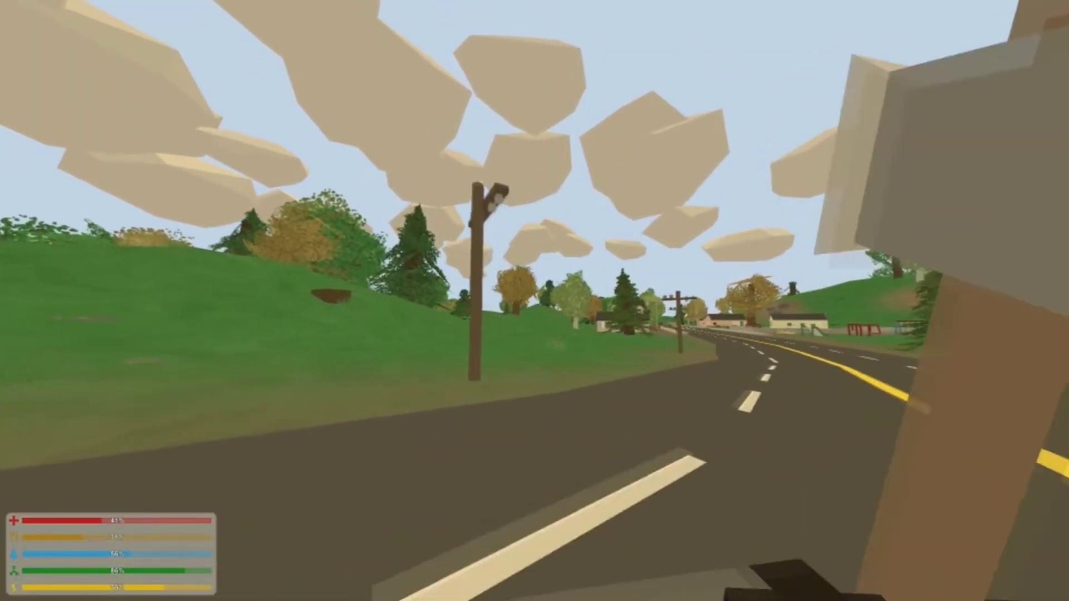
{"action": "key", "text": "g"}
{"action": "key", "text": "g"}
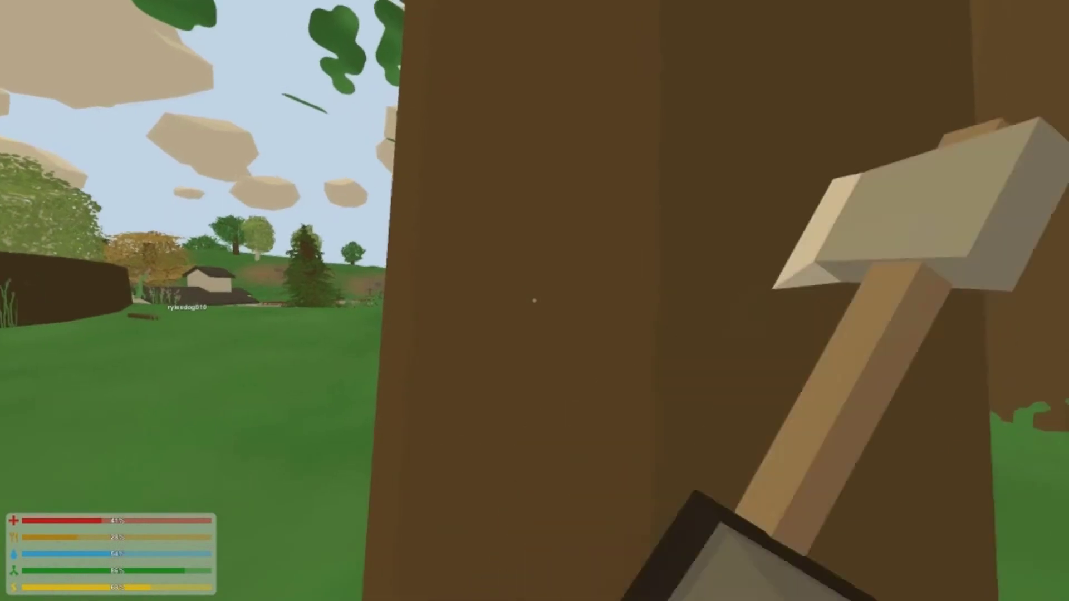
Chop the tree down to a stump with seven axe strikes
{"action": "left_click", "coordinate": [535, 301]}
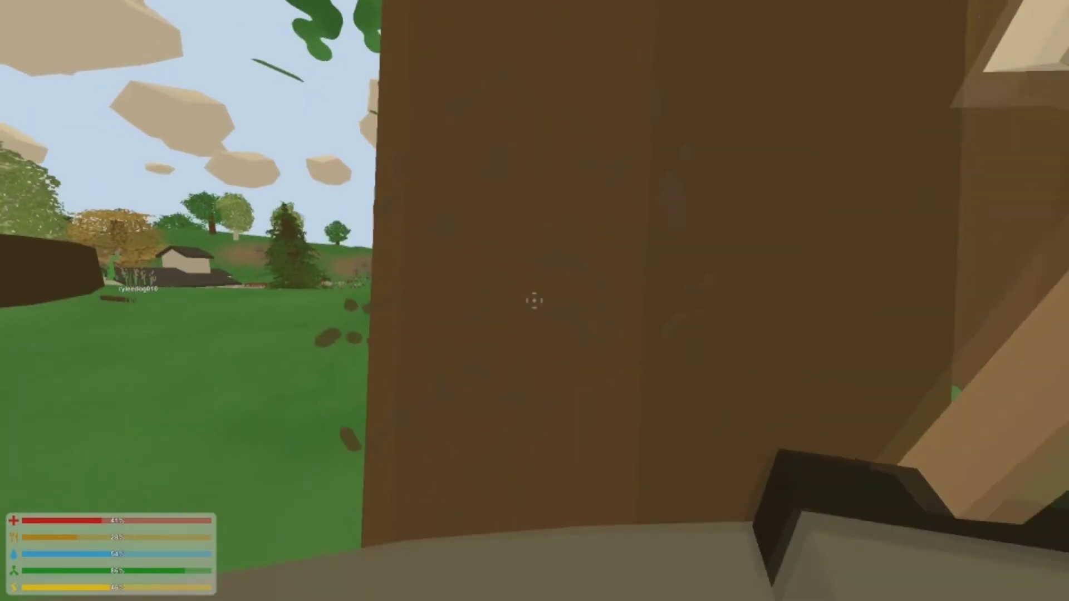
{"action": "left_click", "coordinate": [534, 301]}
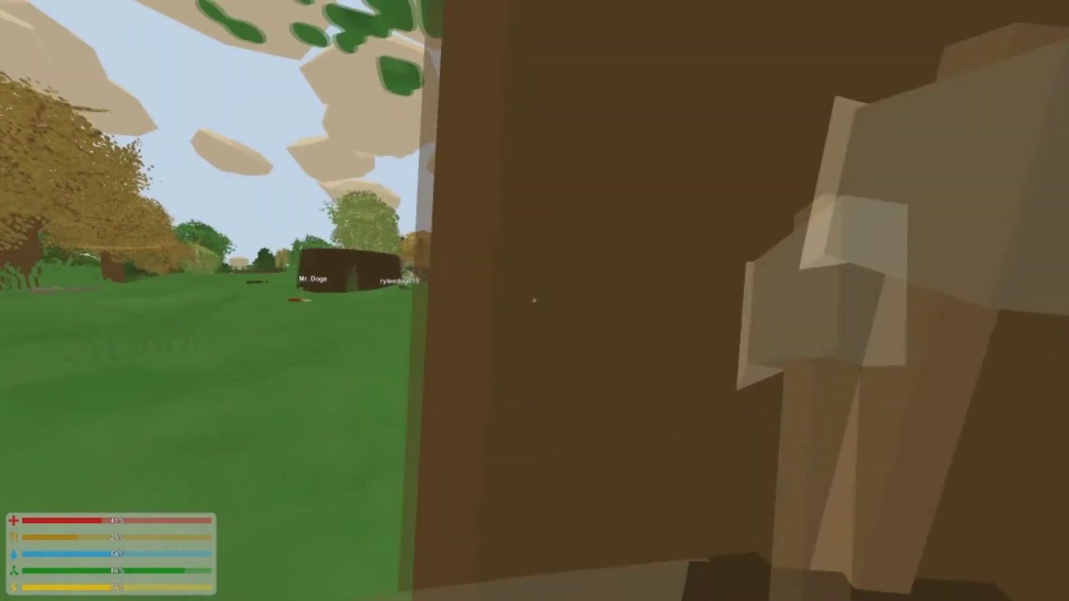
{"action": "left_click", "coordinate": [535, 301]}
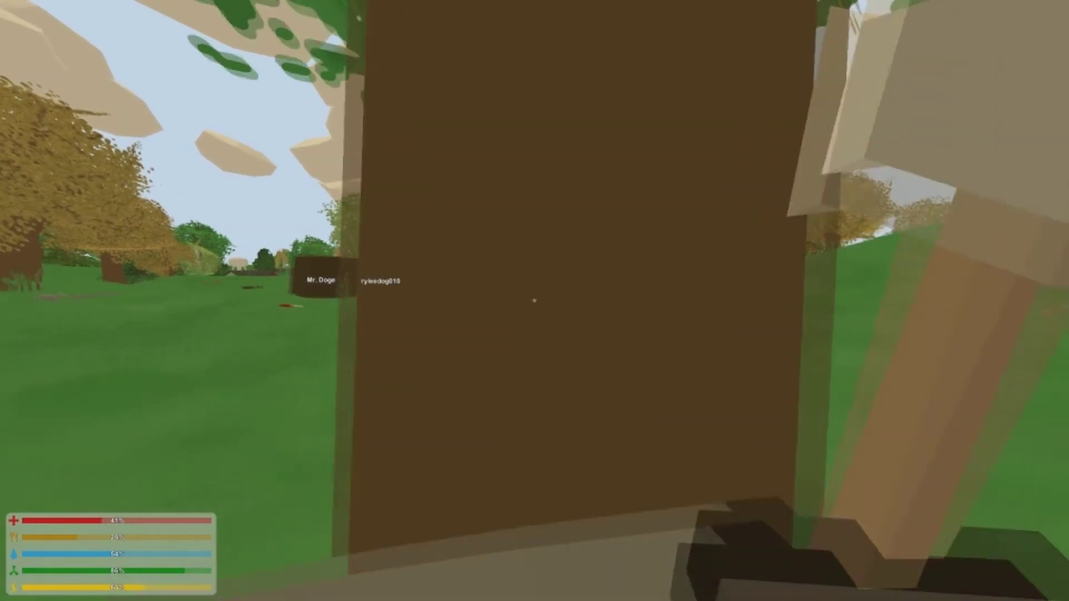
{"action": "left_click", "coordinate": [535, 300]}
{"action": "left_click", "coordinate": [535, 301]}
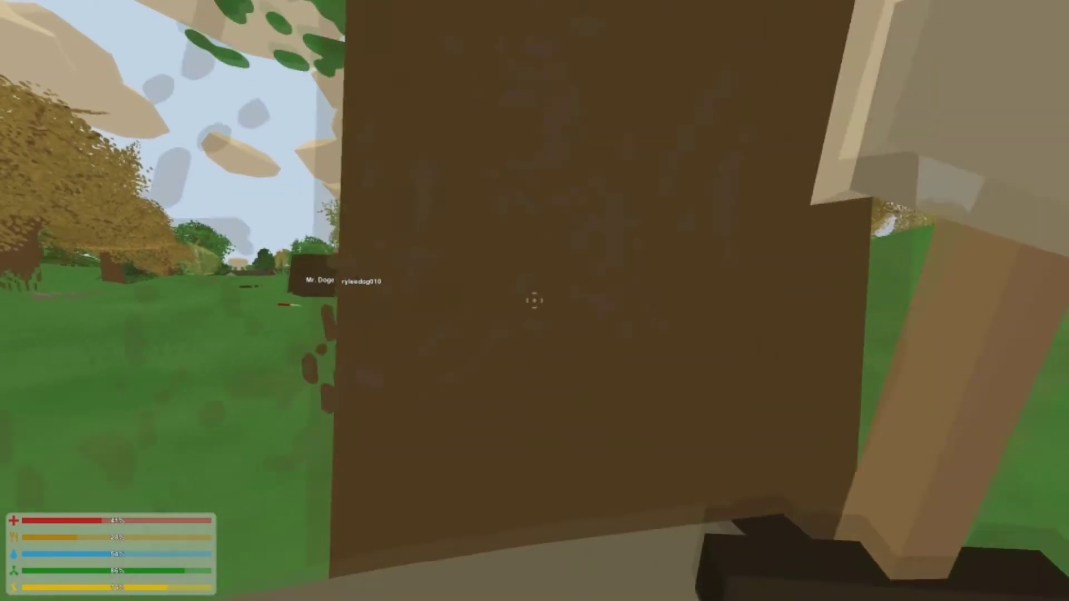
{"action": "left_click", "coordinate": [534, 301]}
{"action": "left_click", "coordinate": [535, 300]}
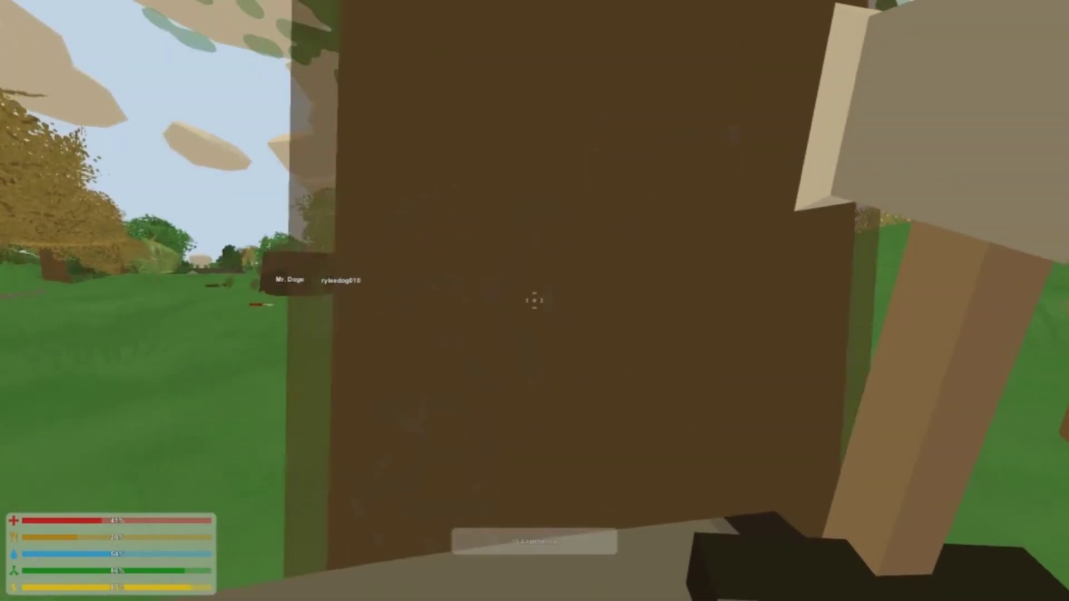
Walk over to the dropped logs and pick up a Maple Log
{"action": "key", "text": "s"}
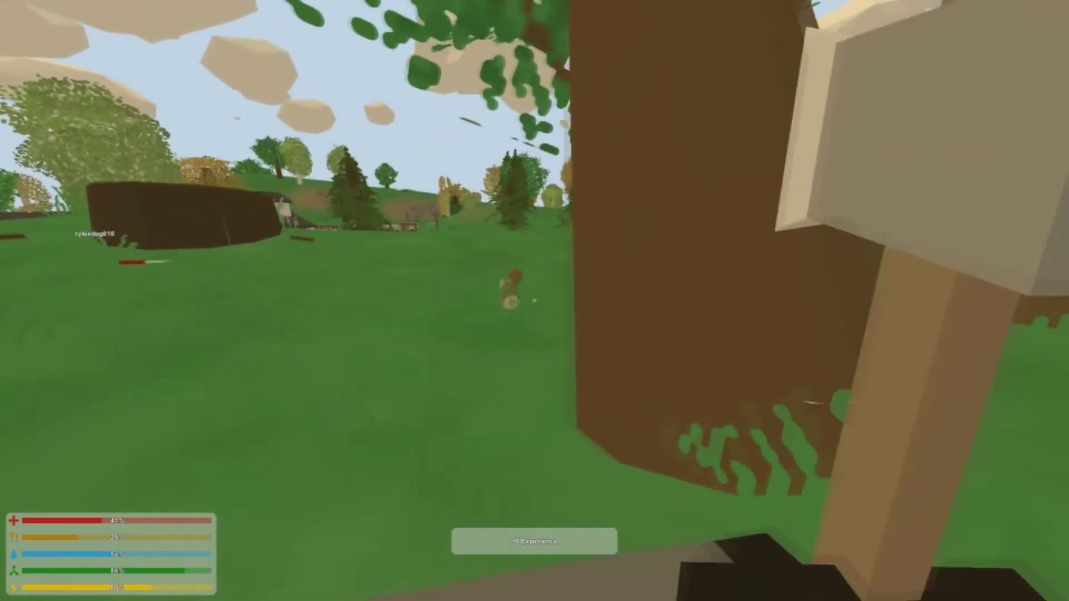
{"action": "key", "text": "w"}
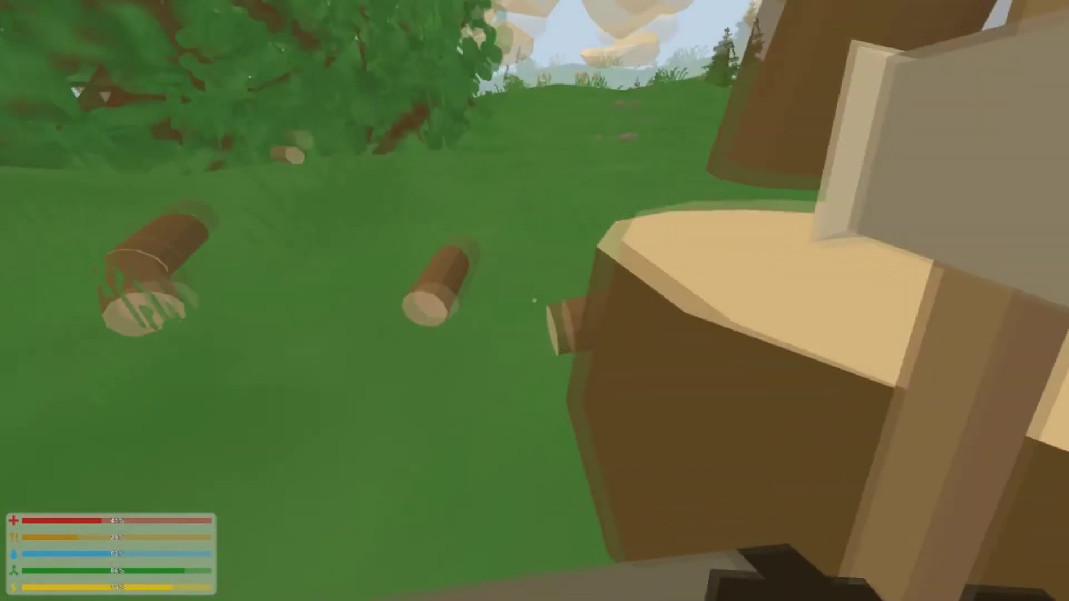
{"action": "key", "text": "w"}
{"action": "key", "text": "f"}
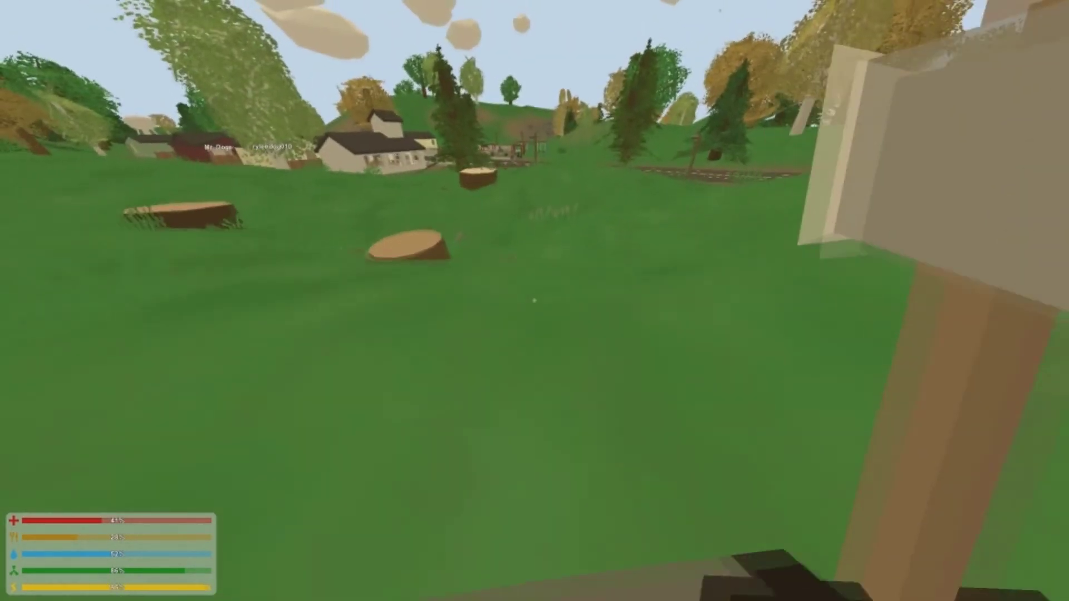
{"action": "key", "text": "w"}
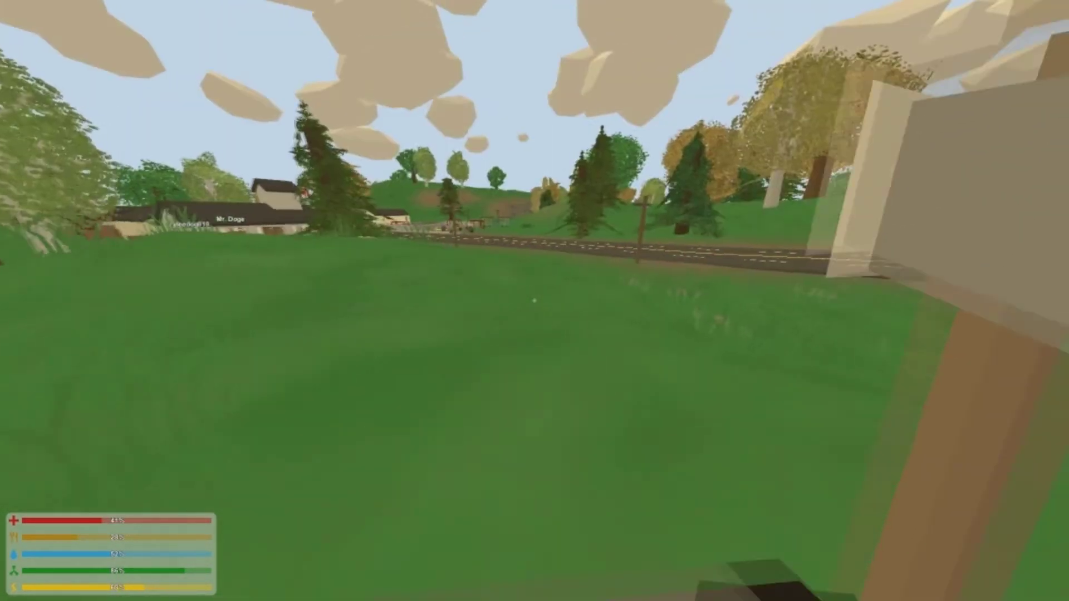
{"action": "key", "text": "w"}
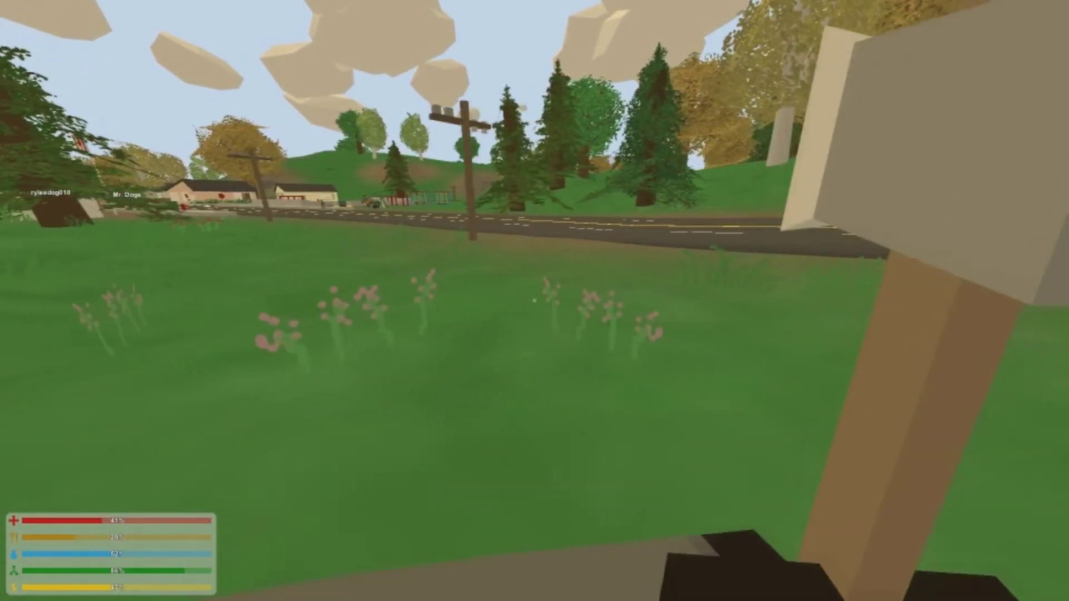
{"action": "key", "text": "w"}
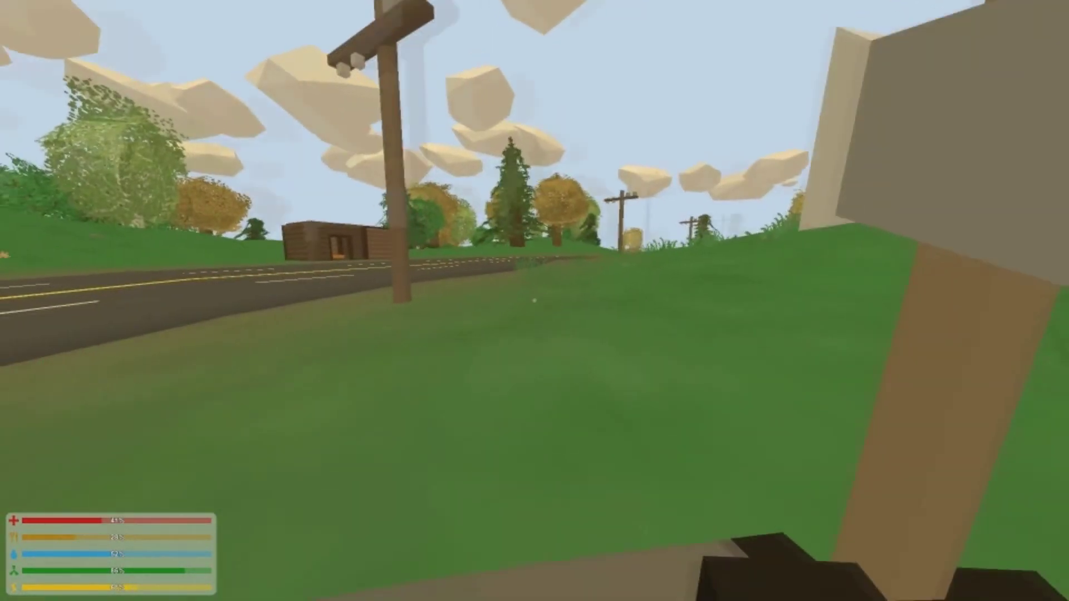
{"action": "key", "text": "w"}
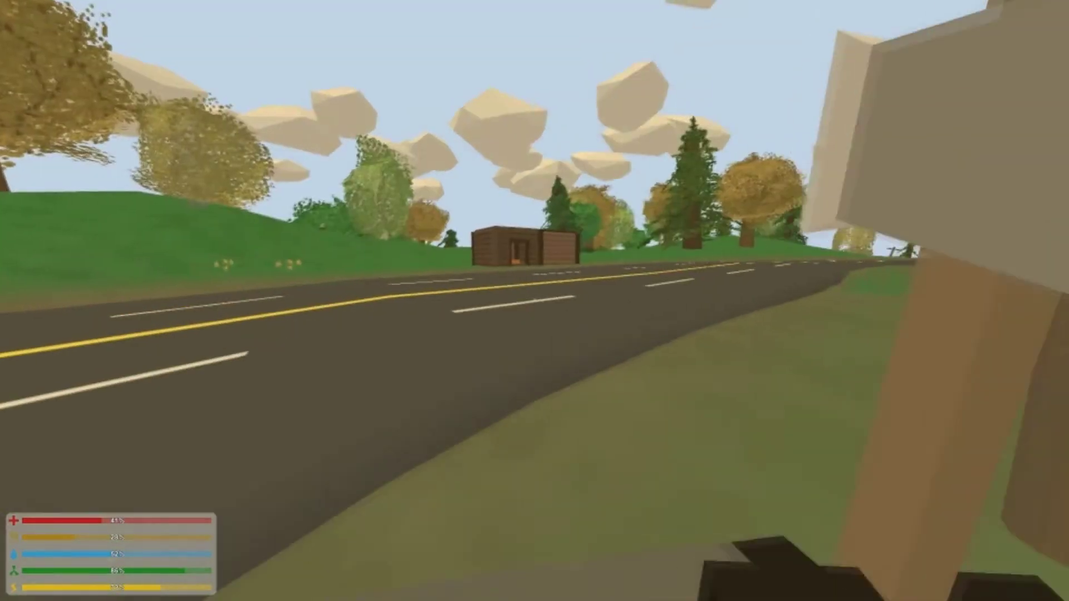
{"action": "key", "text": "w"}
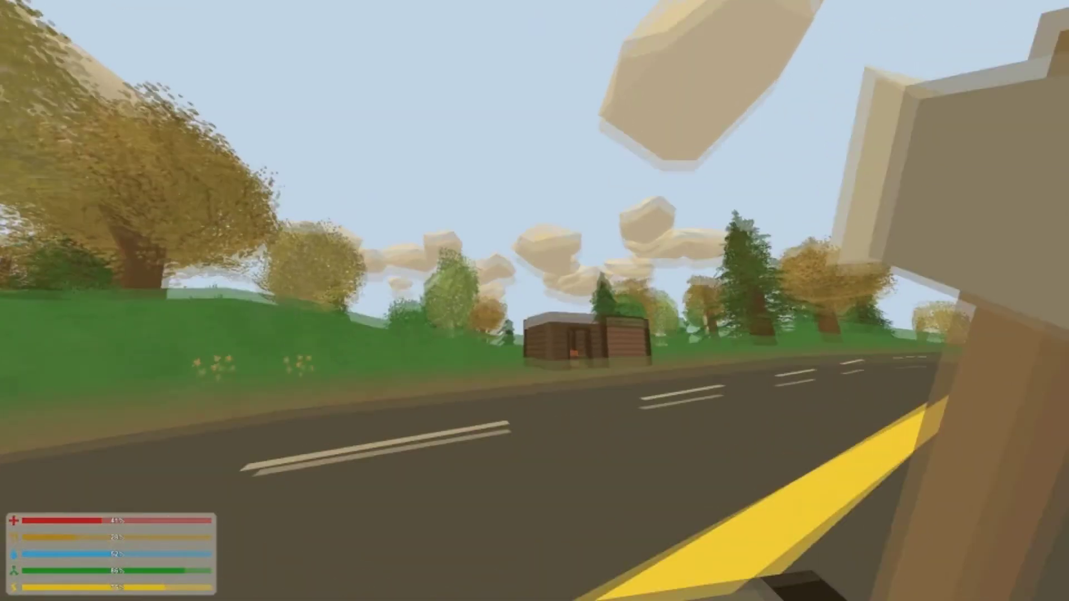
{"action": "key", "text": "w"}
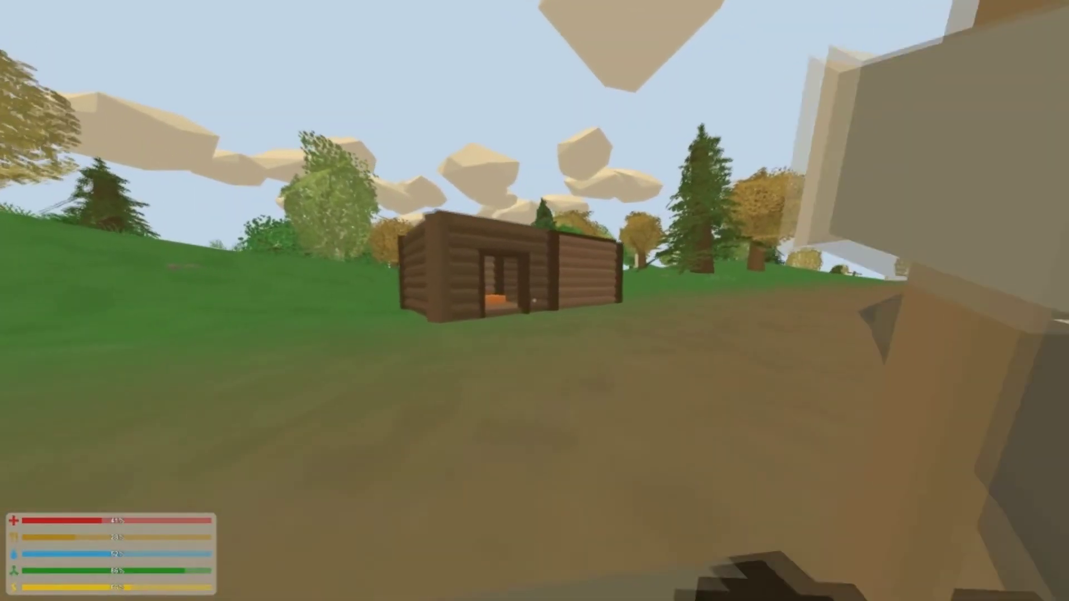
{"action": "key", "text": "w"}
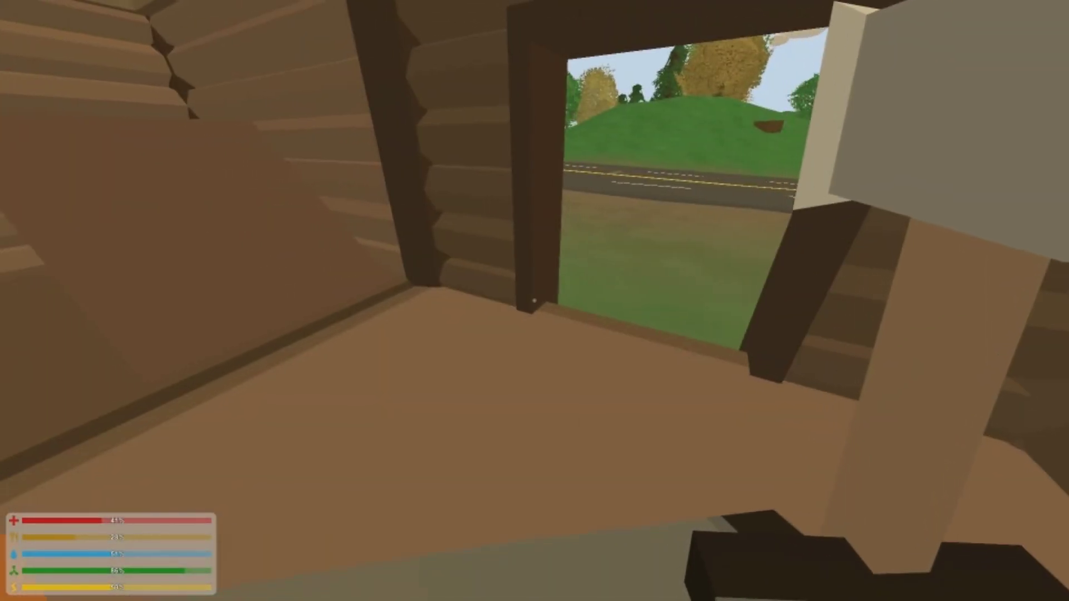
Move in and out of the cabin, inspect the dug pit, then back away facing the road
{"action": "key", "text": "w"}
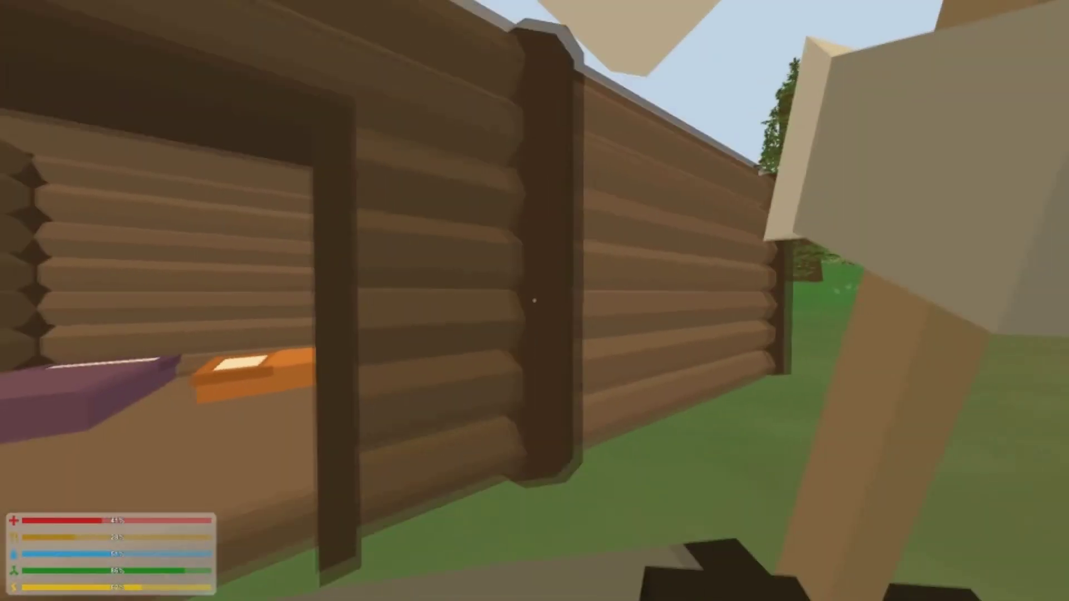
{"action": "key", "text": "w"}
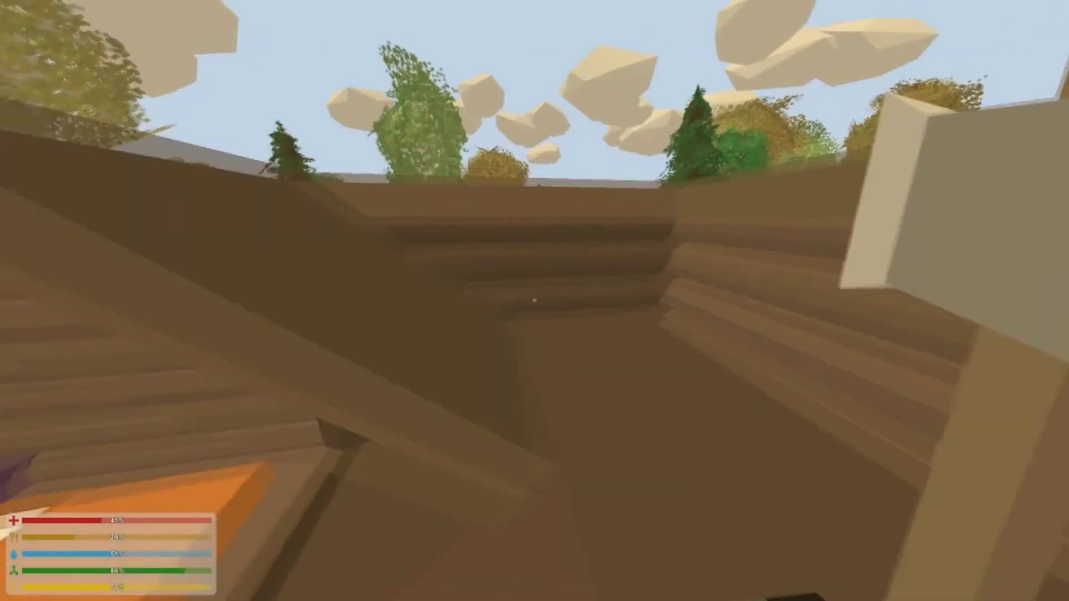
{"action": "key", "text": "w"}
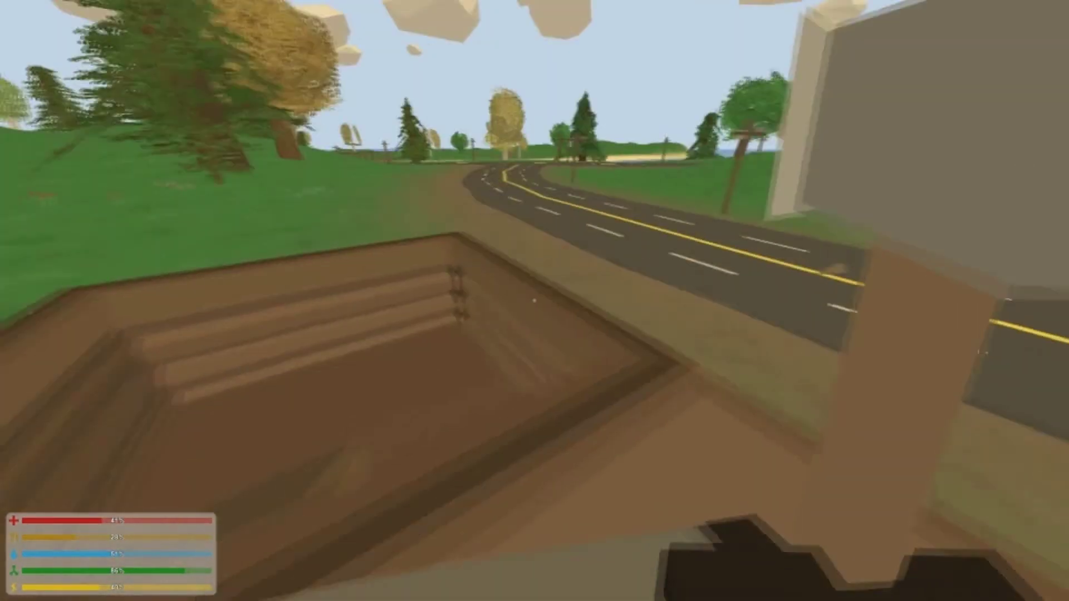
{"action": "key", "text": "w"}
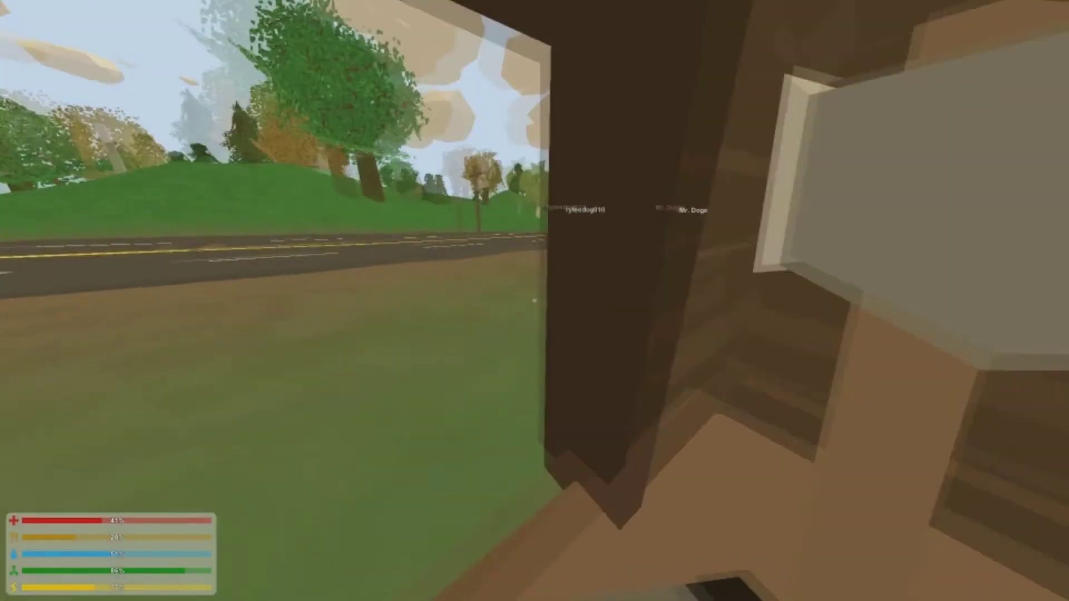
{"action": "key", "text": "s"}
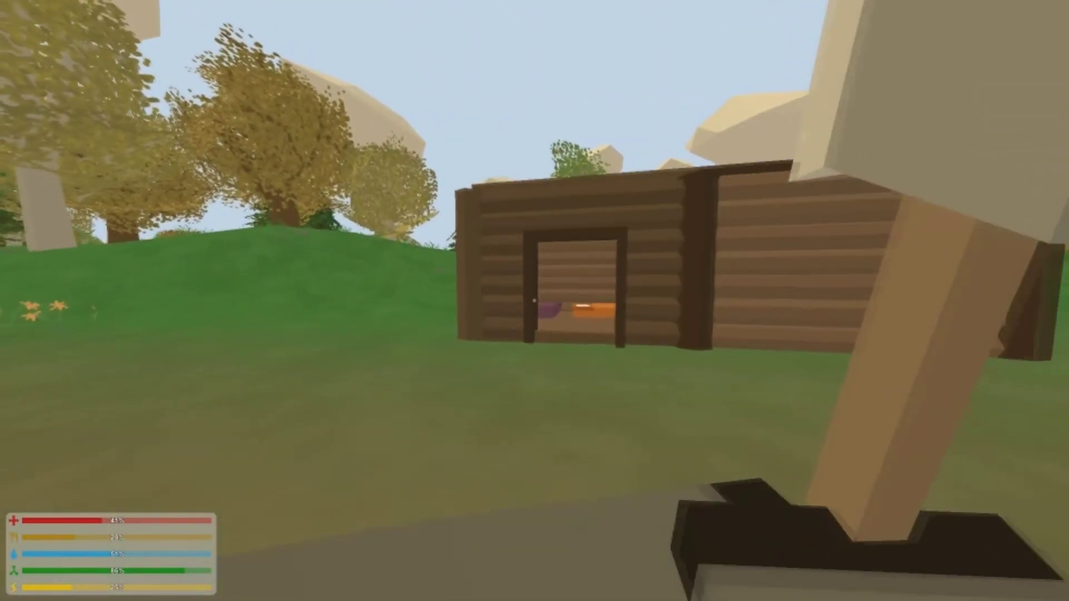
{"action": "key", "text": "s"}
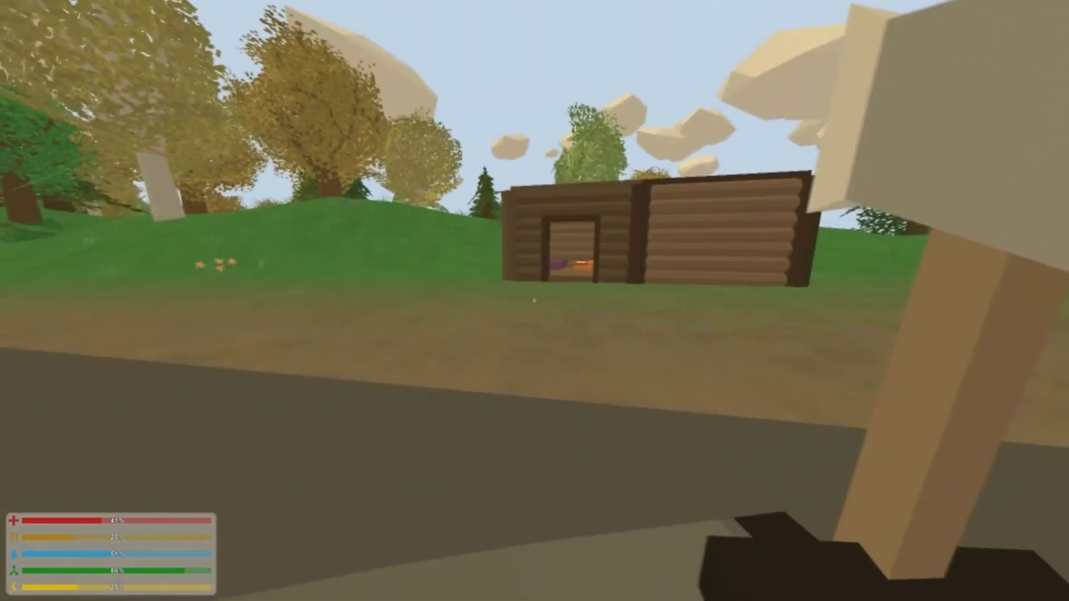
{"action": "key", "text": "s"}
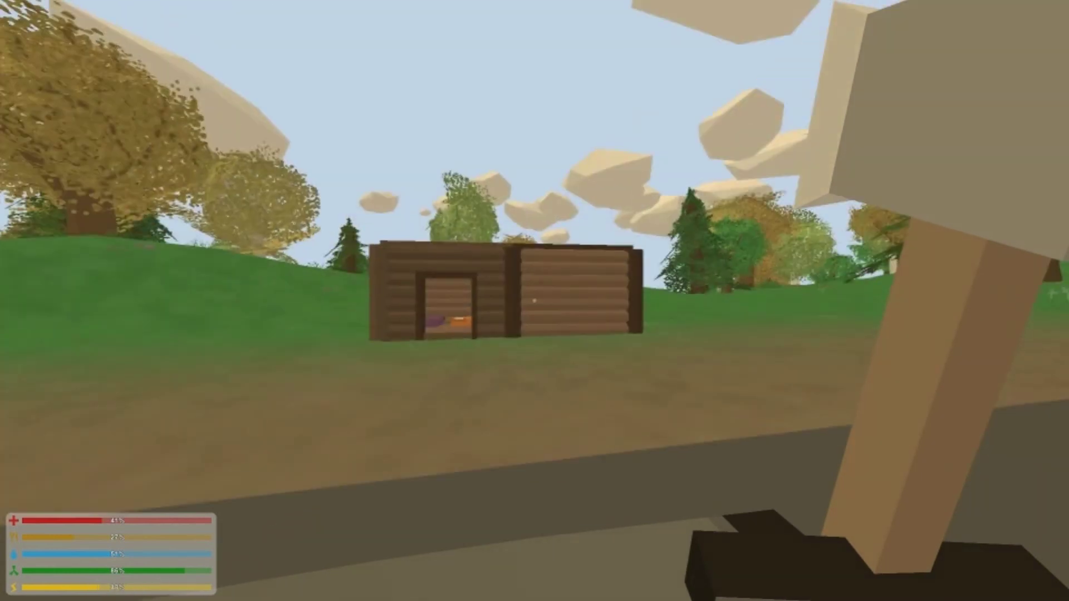